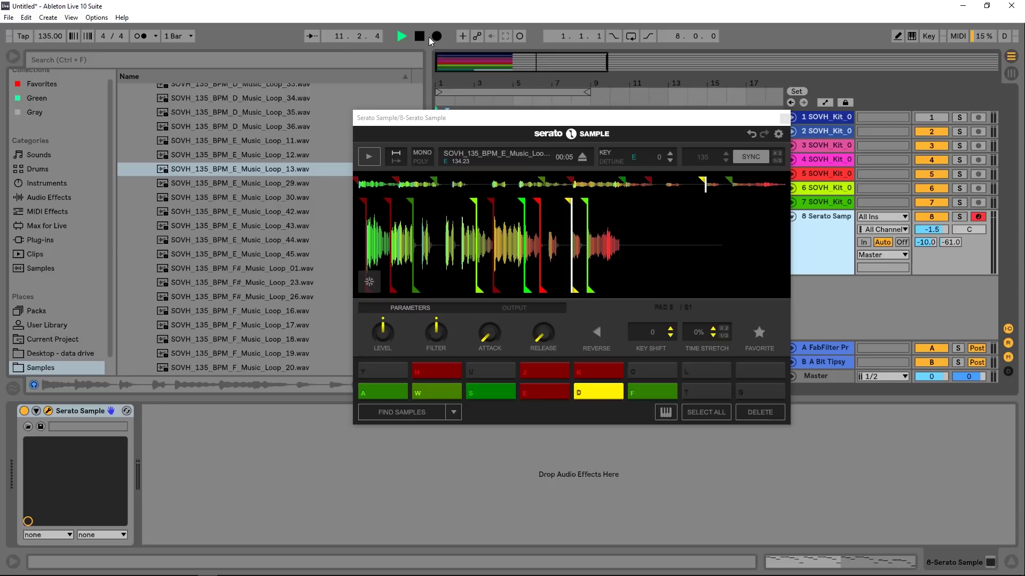
Step: Stop the song and audition the E Music Loop 13 slices on pads S, W and H
left_click(420, 37)
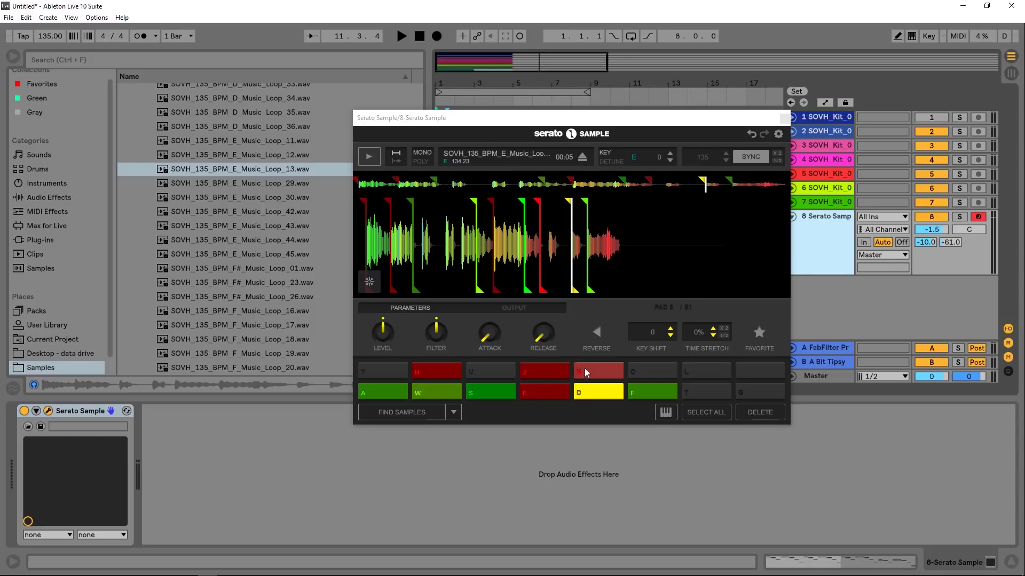
left_click(486, 389)
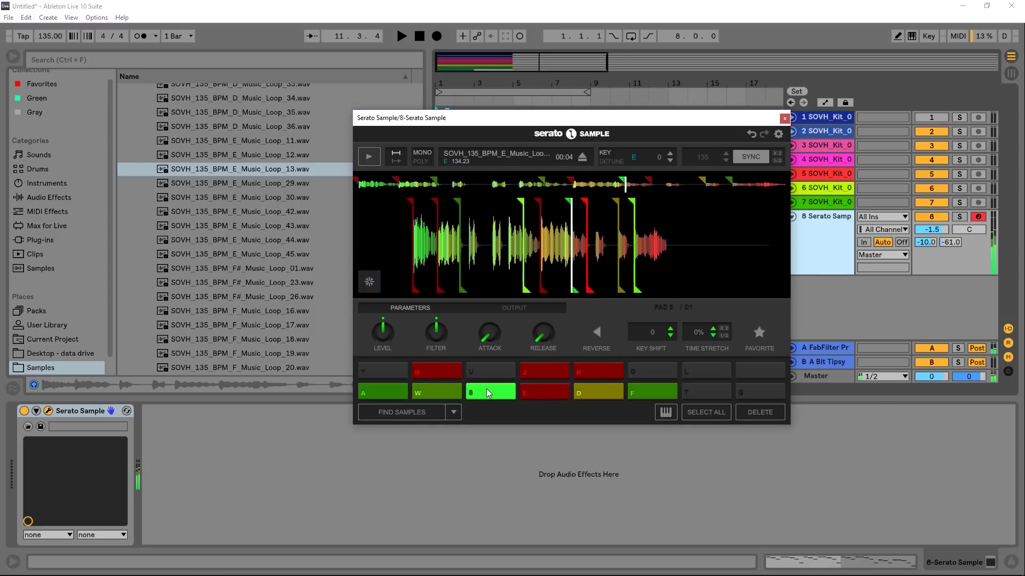
left_click(437, 393)
left_click(437, 371)
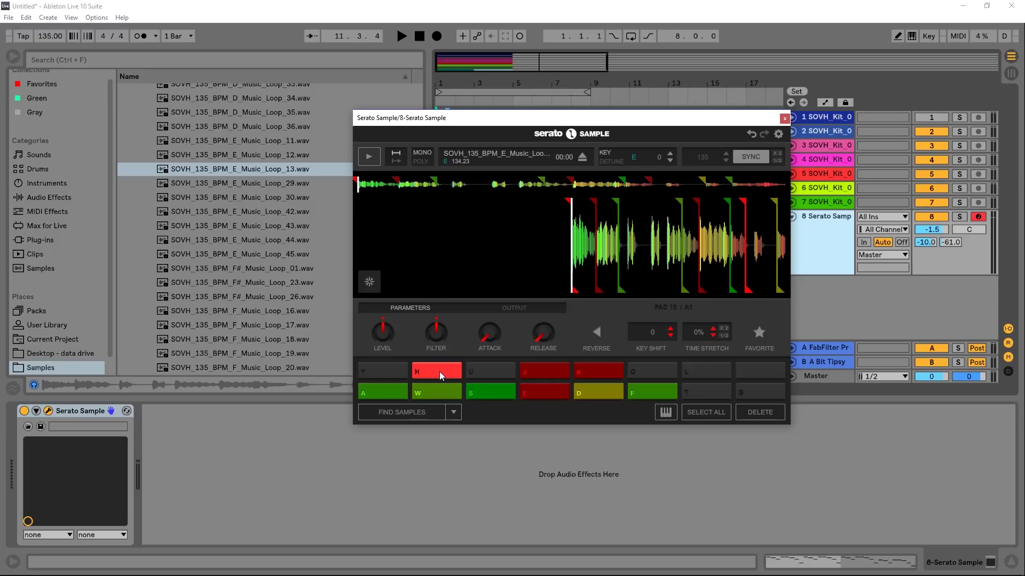
Step: Preview the whole E loop in Serato Sample, then trigger the slice on pad J
left_click(369, 157)
left_click(371, 155)
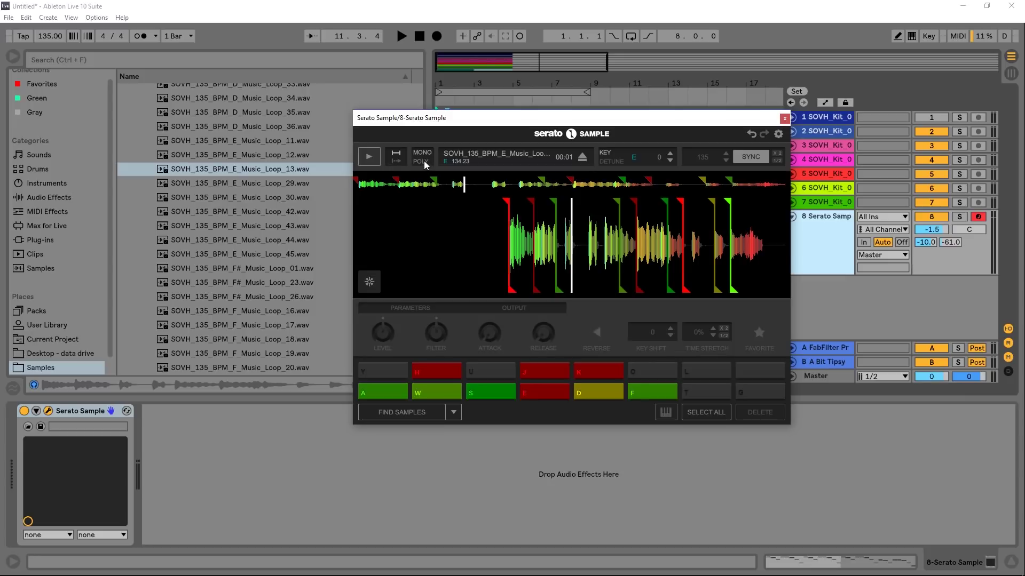
key("j")
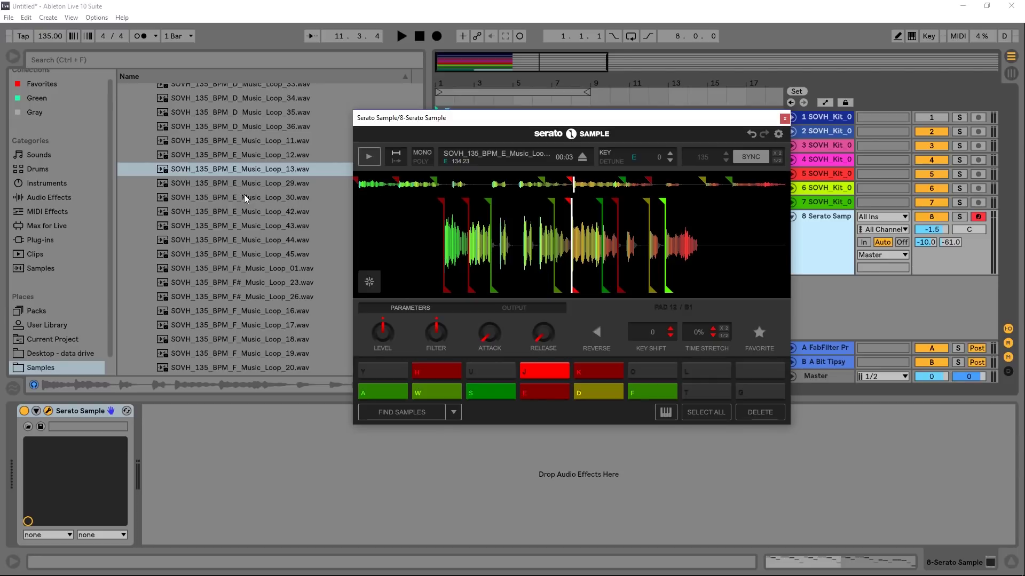
Step: Load SOVH_135_BPM_D_Music_Loop_35.wav from the Samples browser onto Serato Sample's waveform
left_click(231, 124)
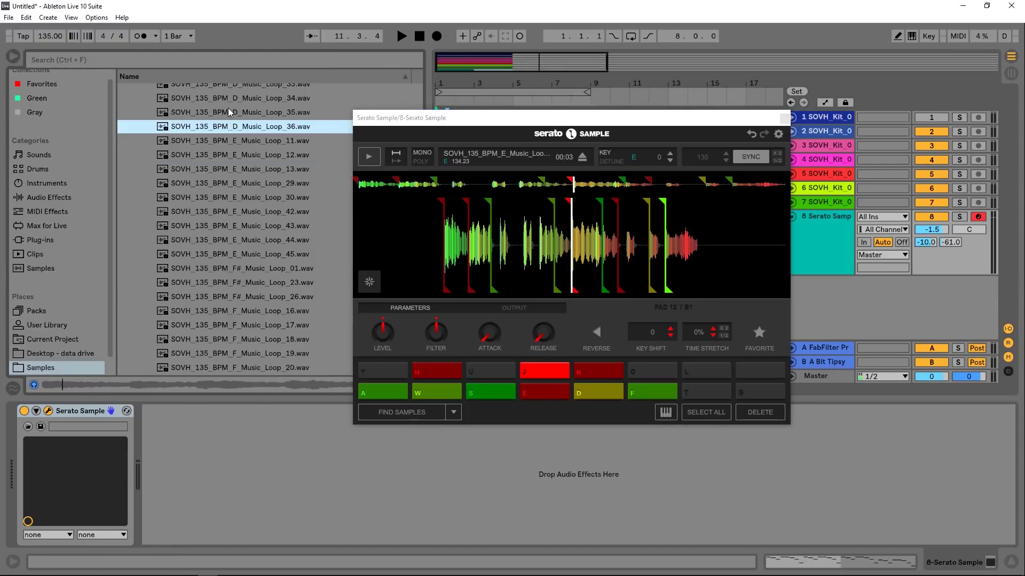
left_click(228, 112)
scroll(230, 138, "up", 2)
left_click_drag(231, 170, 529, 266)
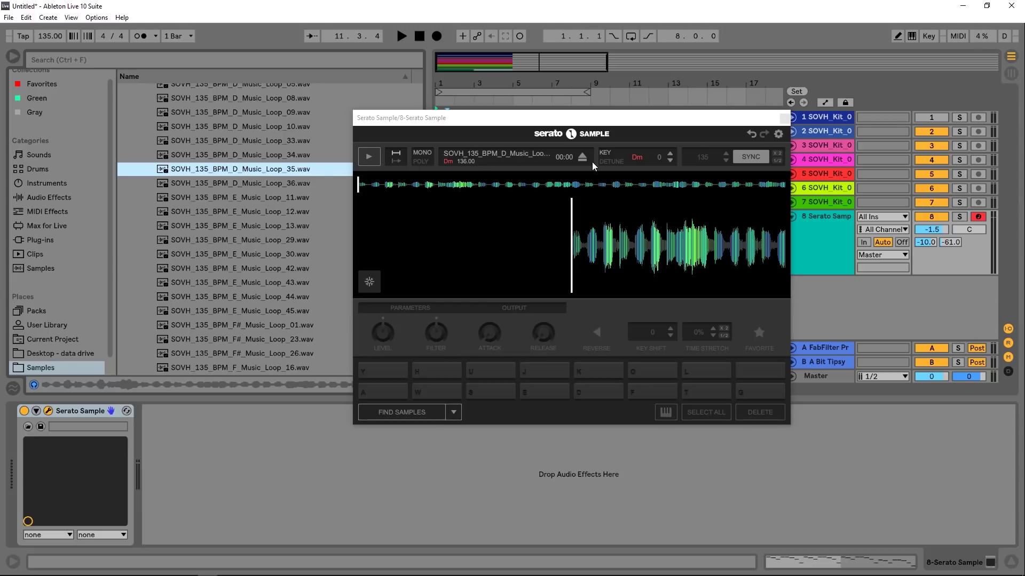
Step: Cycle the key readout to Camelot notation showing 7A, and toggle SYNC on and off
left_click_drag(636, 161, 636, 140)
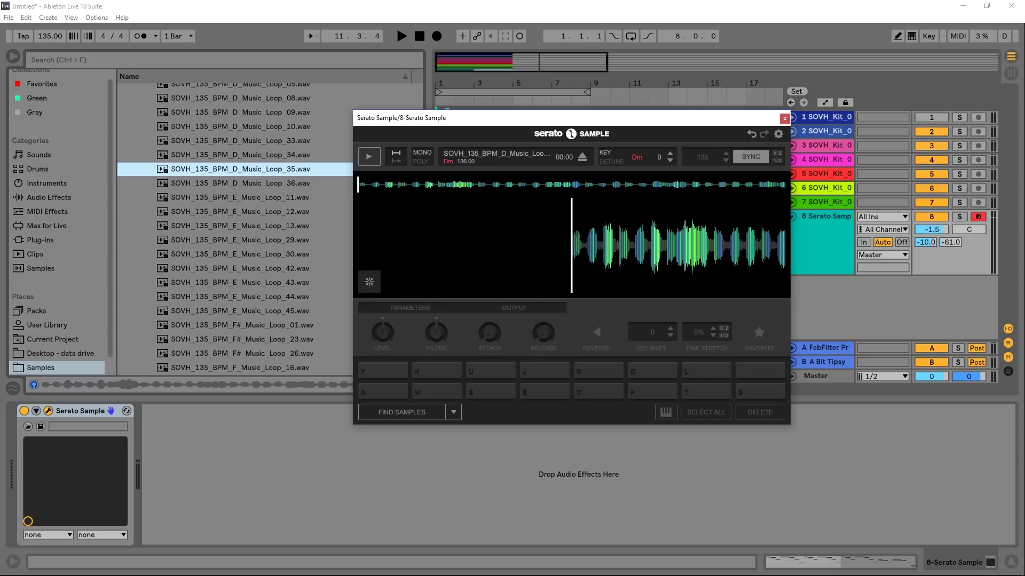
left_click(635, 159)
left_click(637, 161)
left_click(634, 158)
left_click(634, 158)
left_click(744, 156)
left_click(745, 158)
left_click(611, 251)
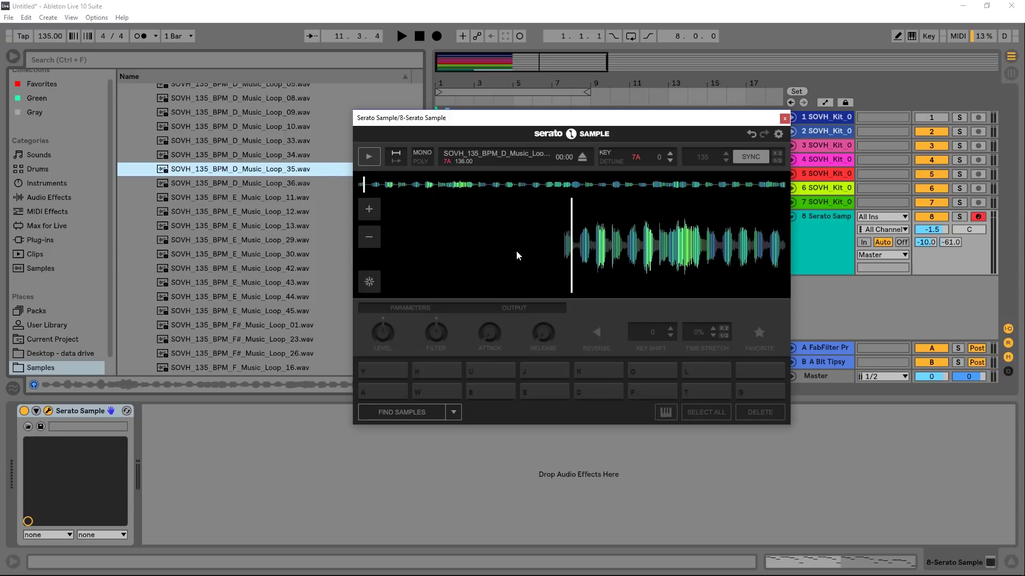
left_click(371, 208)
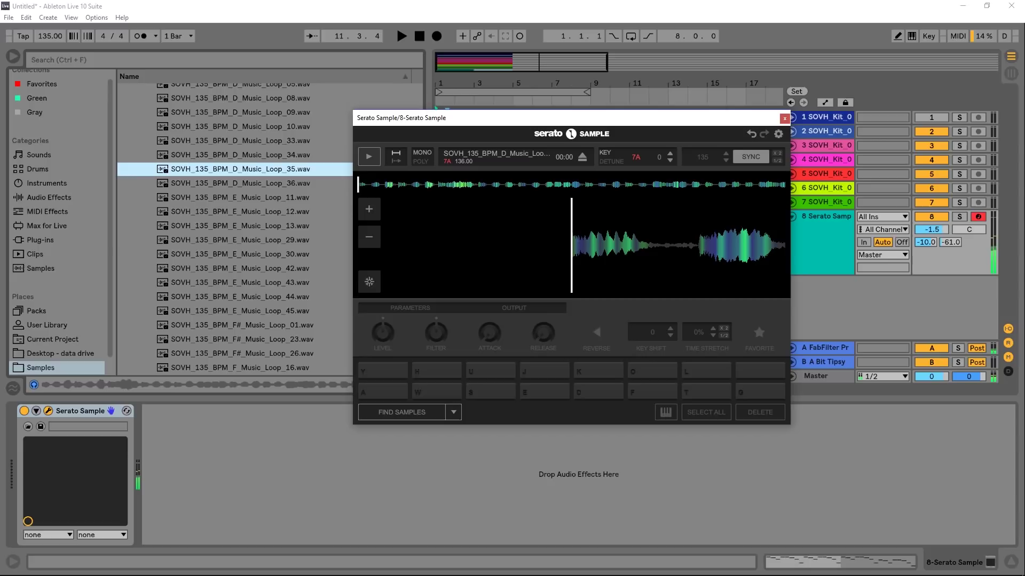
left_click(374, 238)
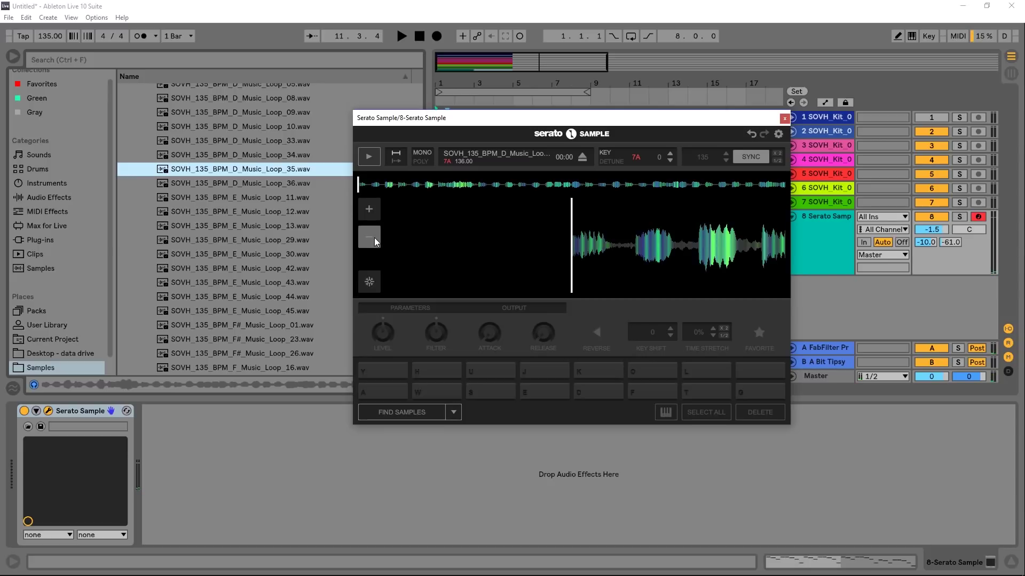
left_click(368, 210)
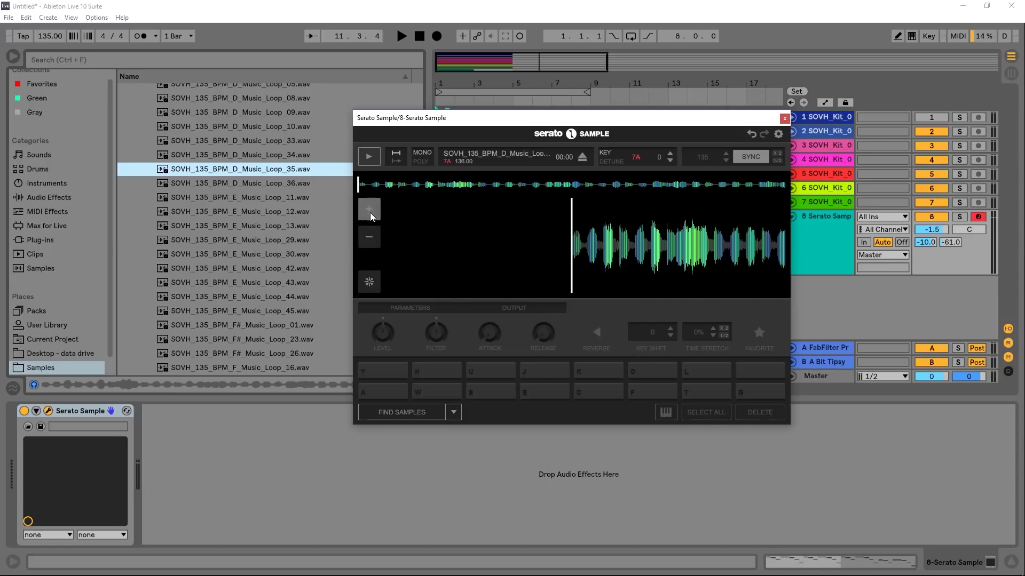
Step: Run Find Samples to fill all sixteen pads from the D loop, then audition pads J, S, U, W
left_click(454, 412)
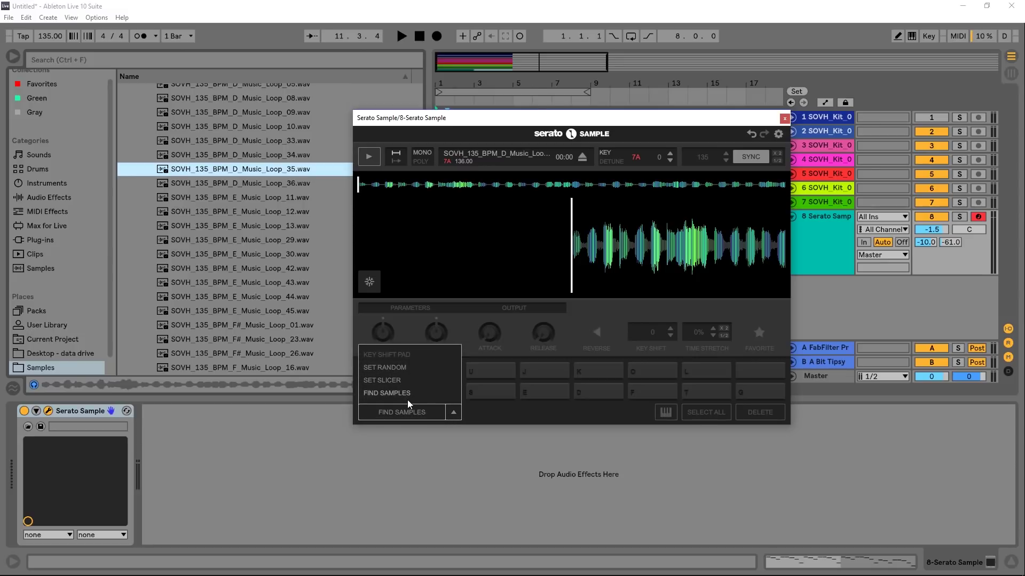
left_click(401, 415)
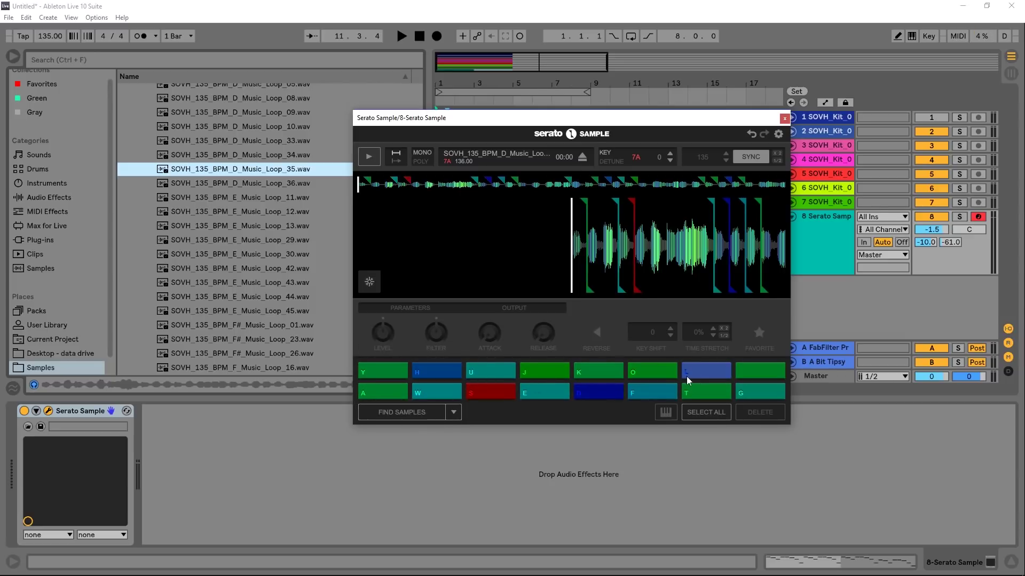
mouse_move(600, 252)
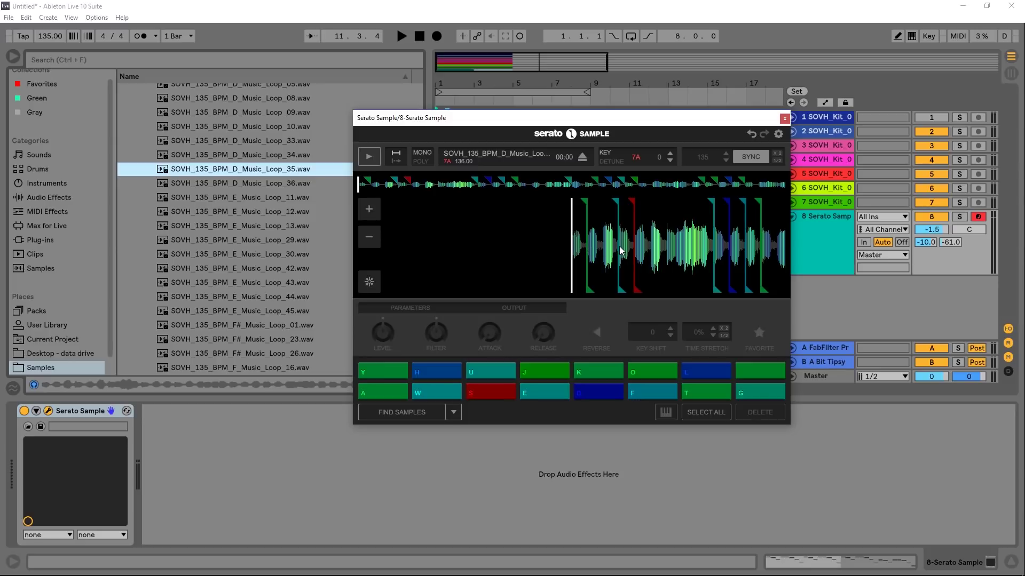
left_click(543, 369)
left_click(505, 392)
left_click(485, 371)
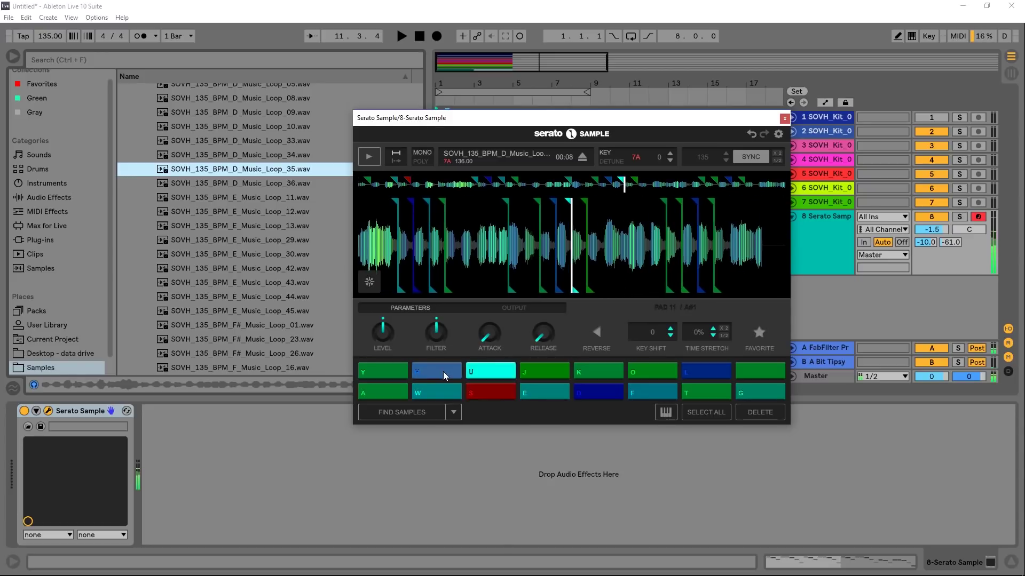
left_click(431, 388)
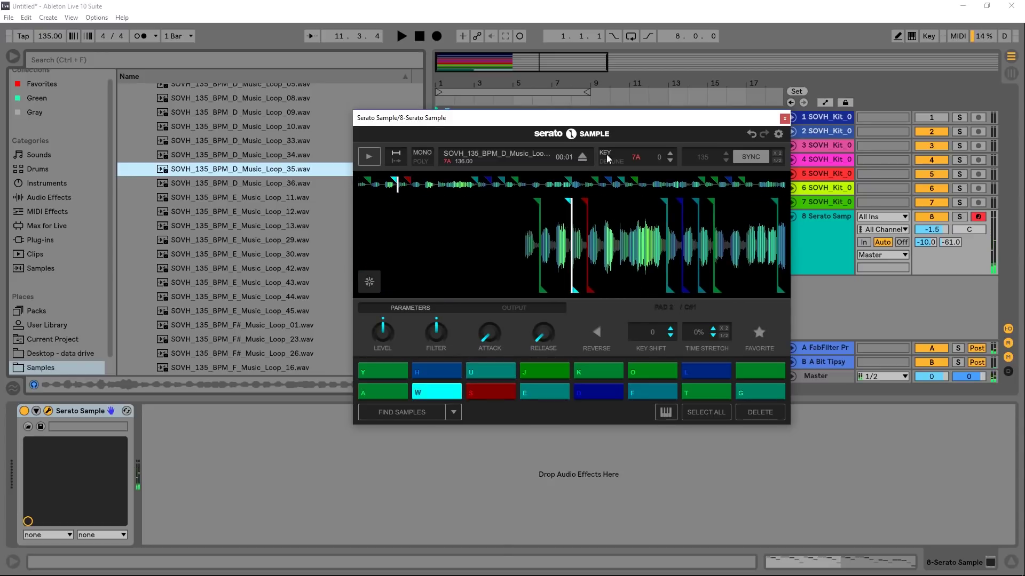
Step: Set the key display to Dm, raise the key a semitone, and try pad Y with a 354 Hz filter
left_click(636, 160)
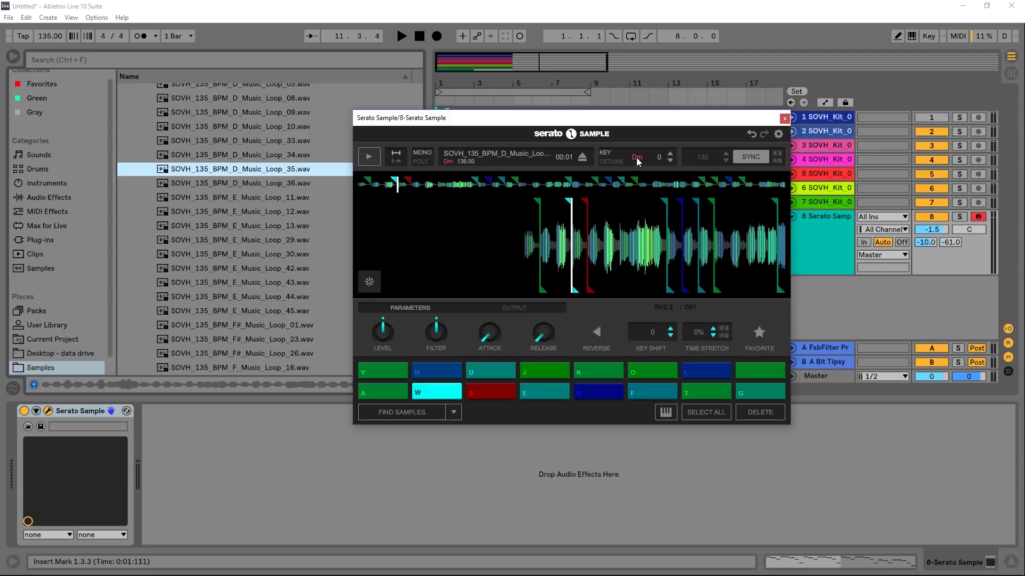
left_click_drag(636, 158, 636, 151)
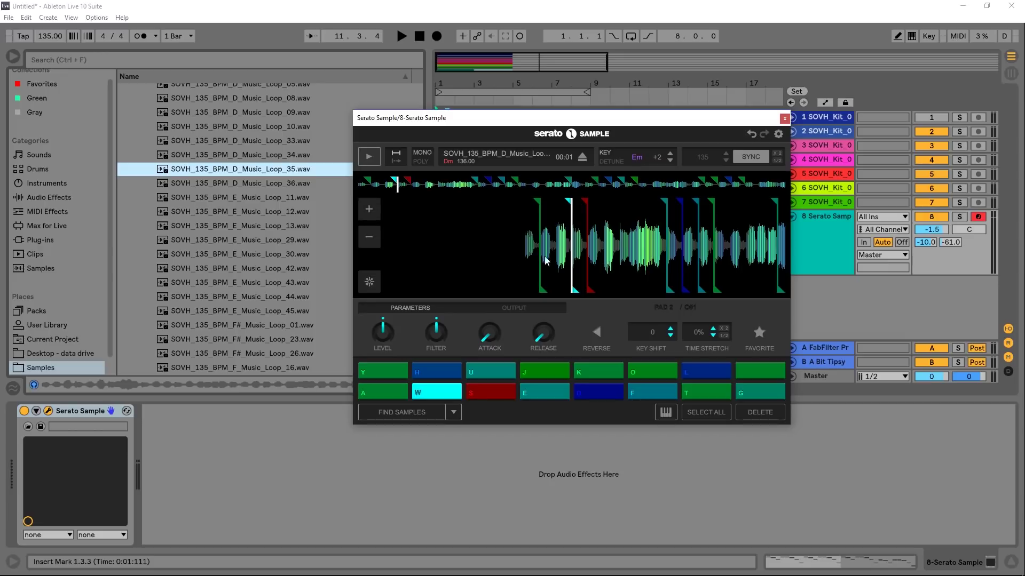
left_click(381, 374)
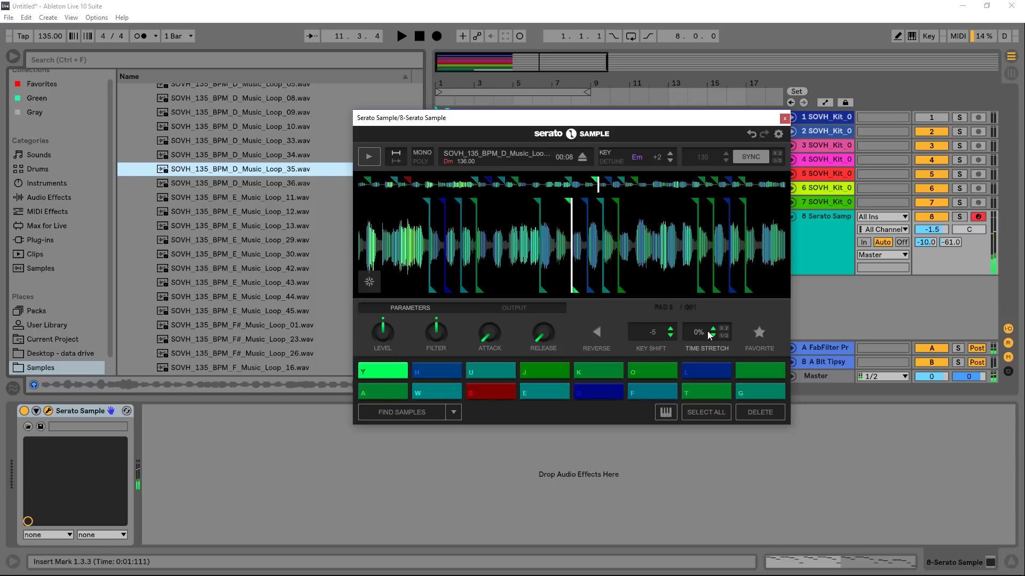
scroll(704, 333, "up", 13)
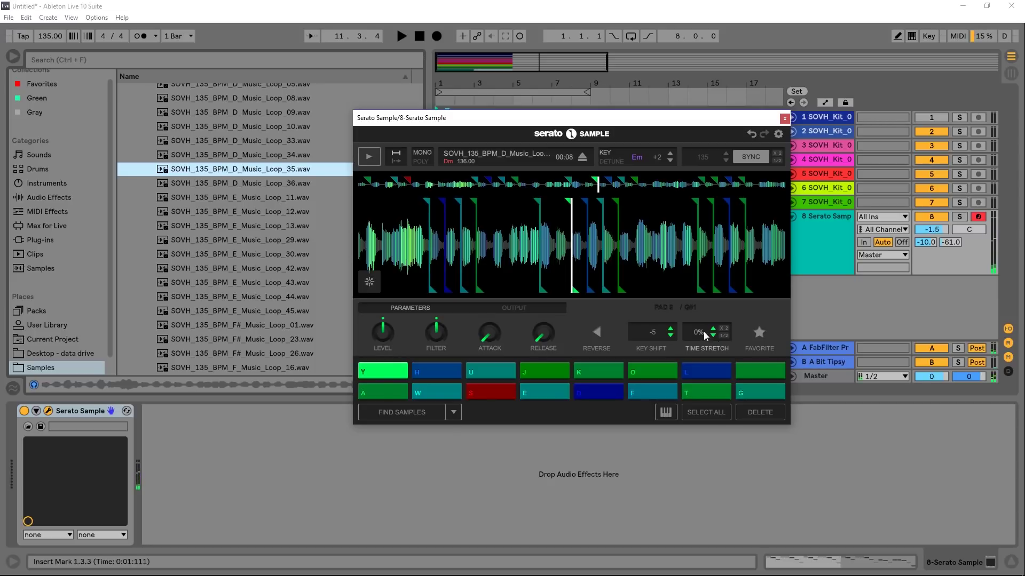
left_click_drag(442, 332, 378, 367)
left_click(378, 376)
Step: Select pad Y, return its key shift to 0, and set its filter to 1.12 kHz
left_click(427, 368)
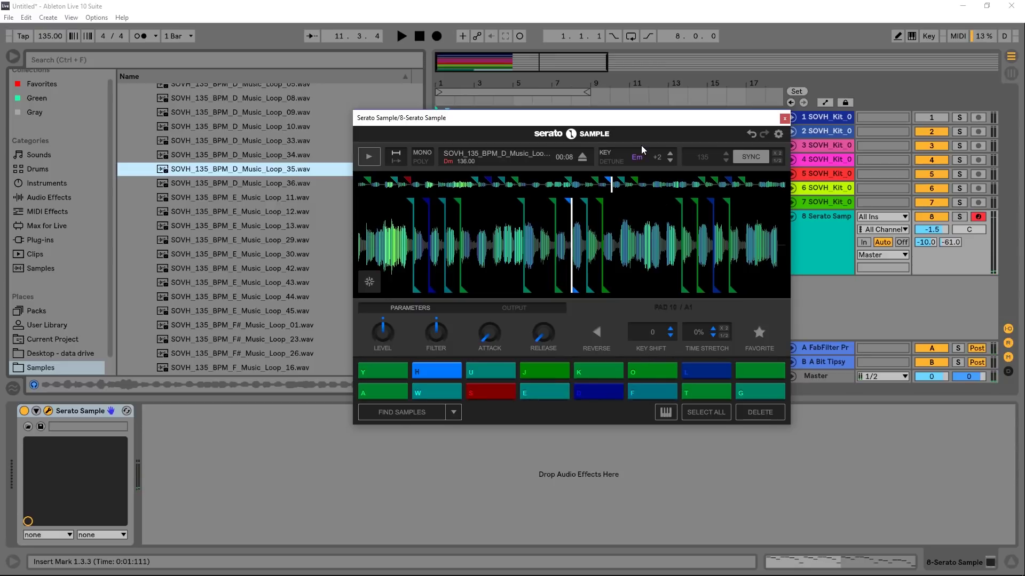
left_click(388, 374)
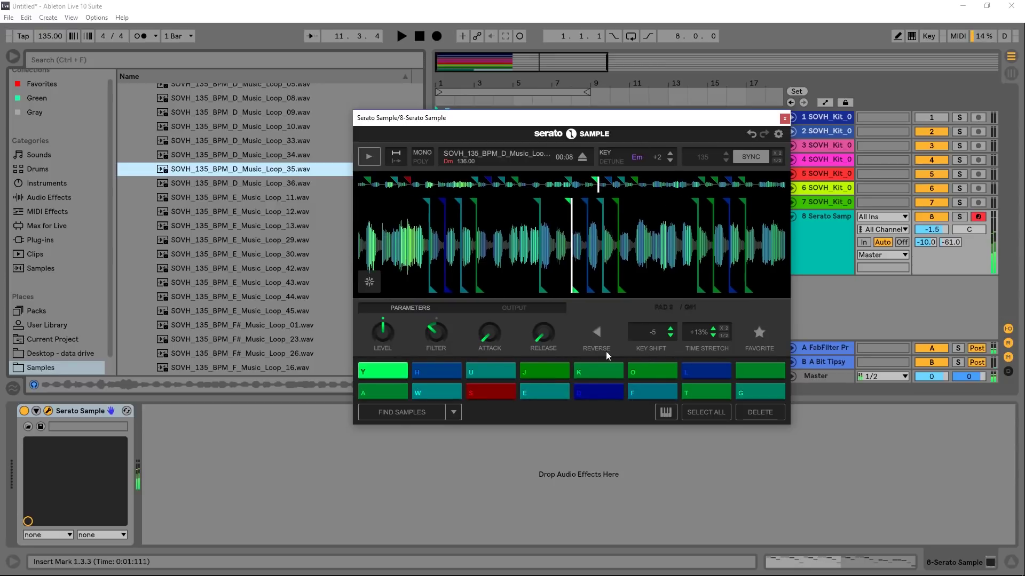
left_click(671, 335)
left_click(670, 329)
left_click_drag(435, 333, 436, 312)
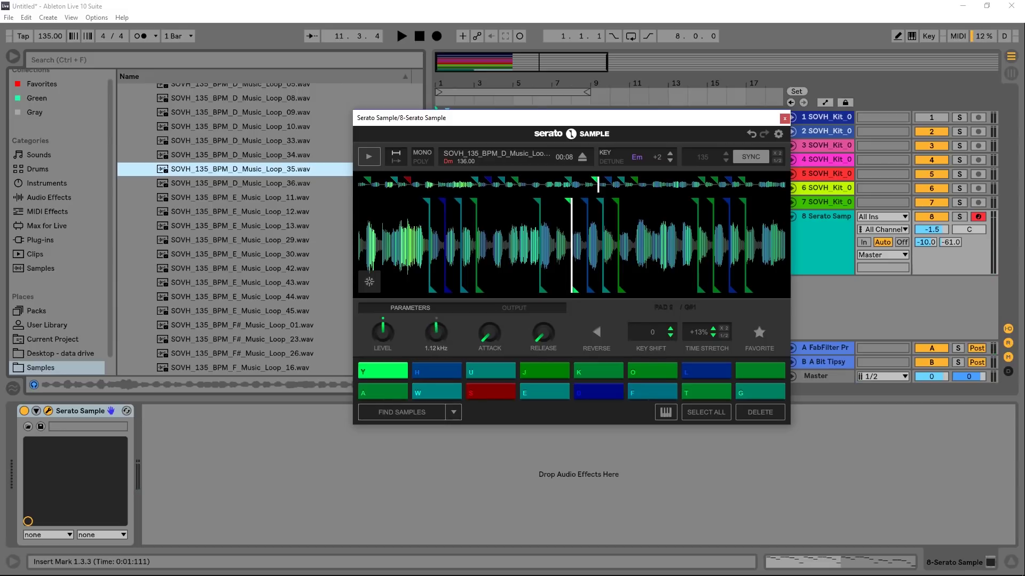
Step: Move the Serato window aside, zoom the arrangement and widen it beside the recentred sampler
left_click_drag(512, 117, 236, 167)
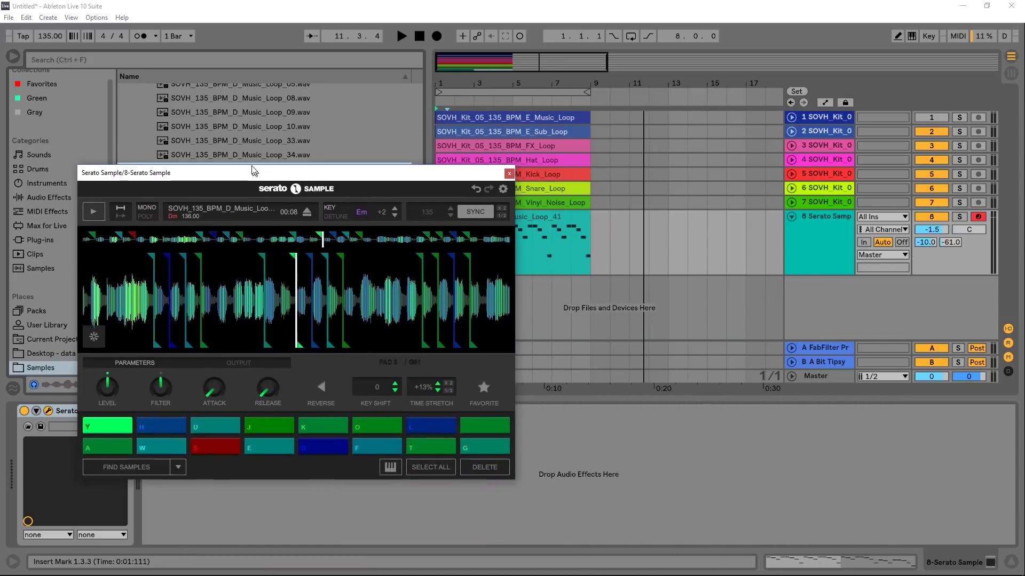
left_click_drag(425, 109, 372, 122)
left_click_drag(411, 167, 625, 134)
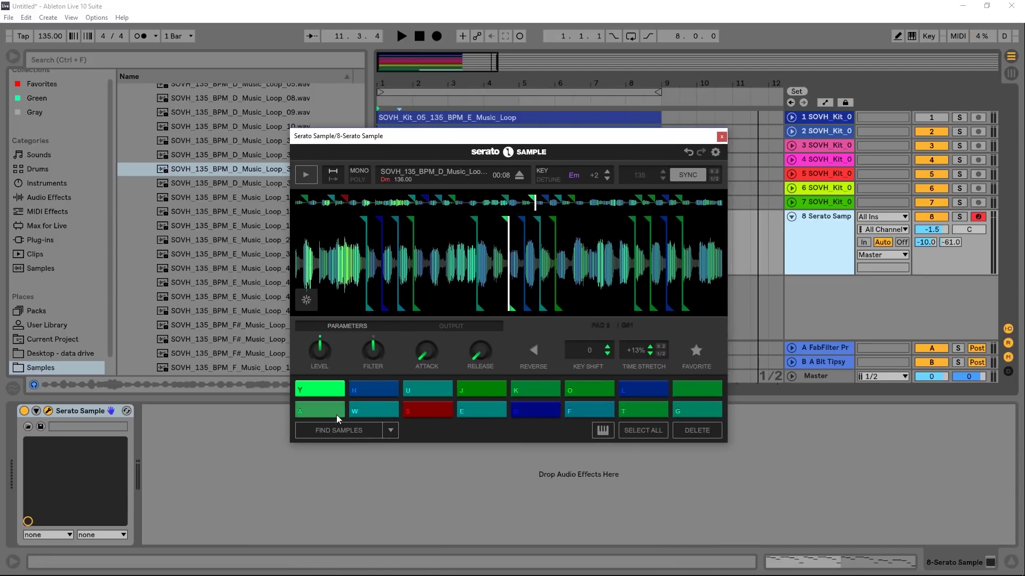
Step: Play the sliced loop, jump back to an earlier point, then stop playback
key("space")
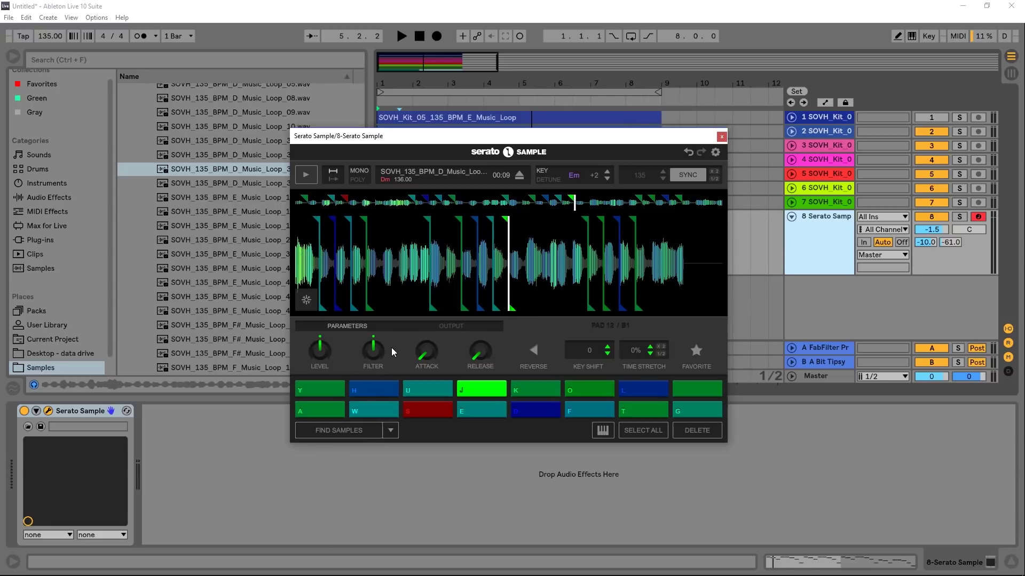
key("space")
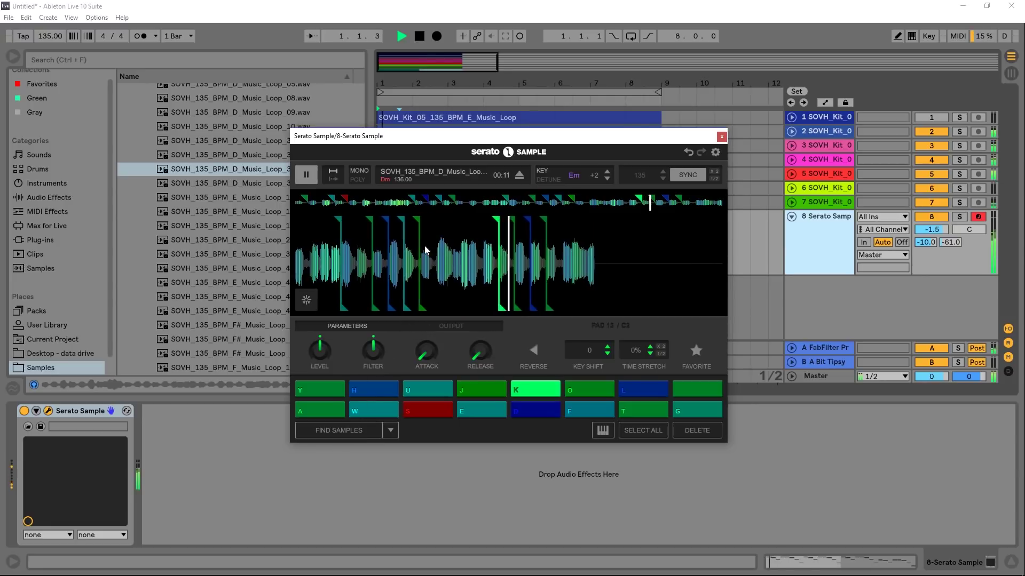
left_click(433, 203)
key("space")
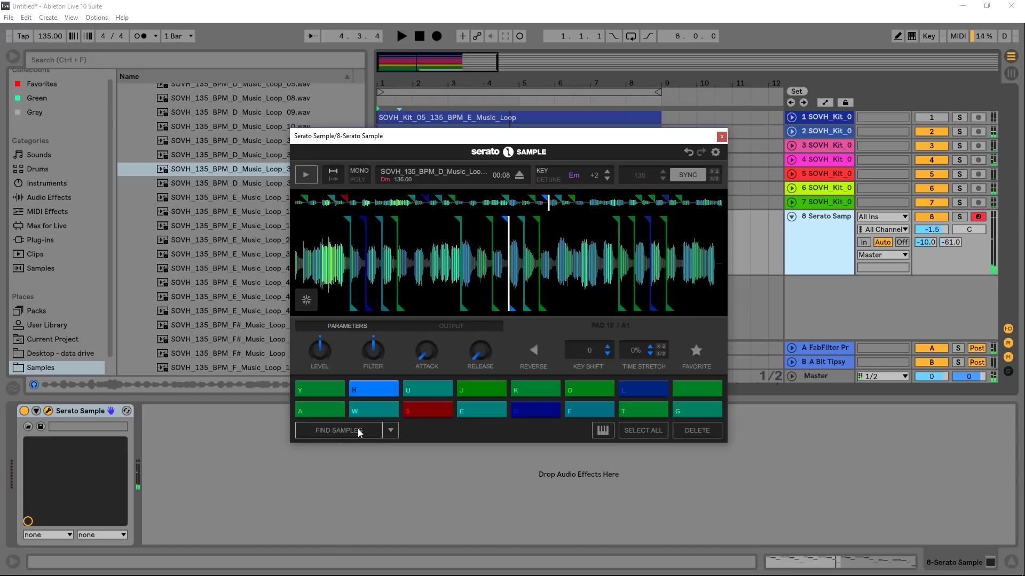
Step: Regenerate the pad slice points with FIND SAMPLES, play the result, then trigger pad D
left_click(331, 430)
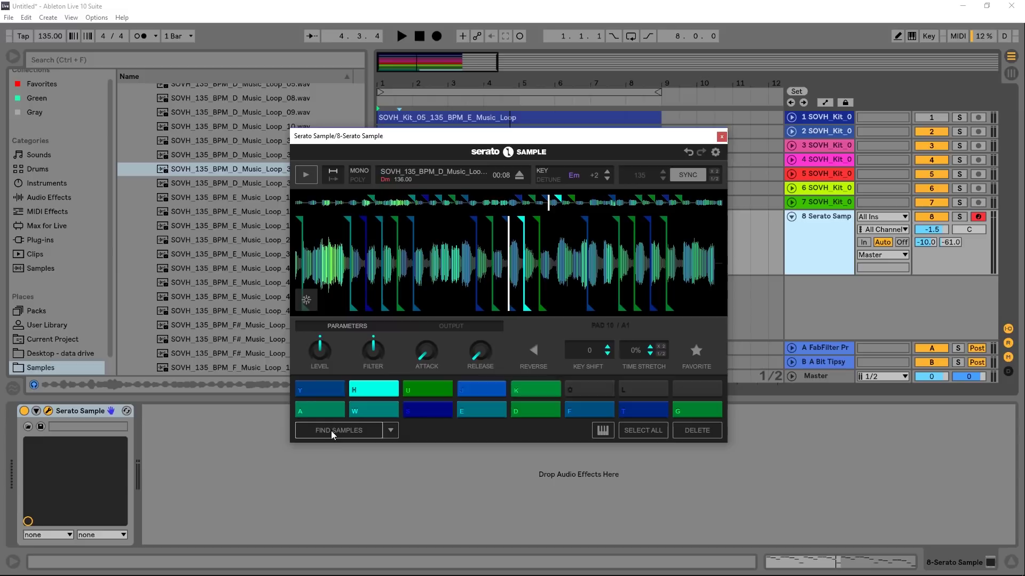
key("space")
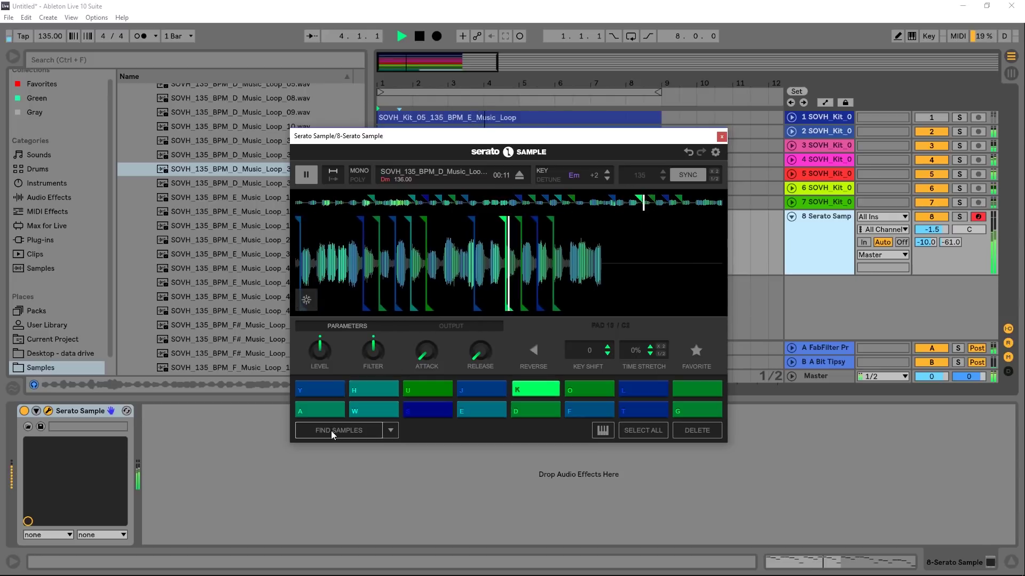
key("space")
key("d")
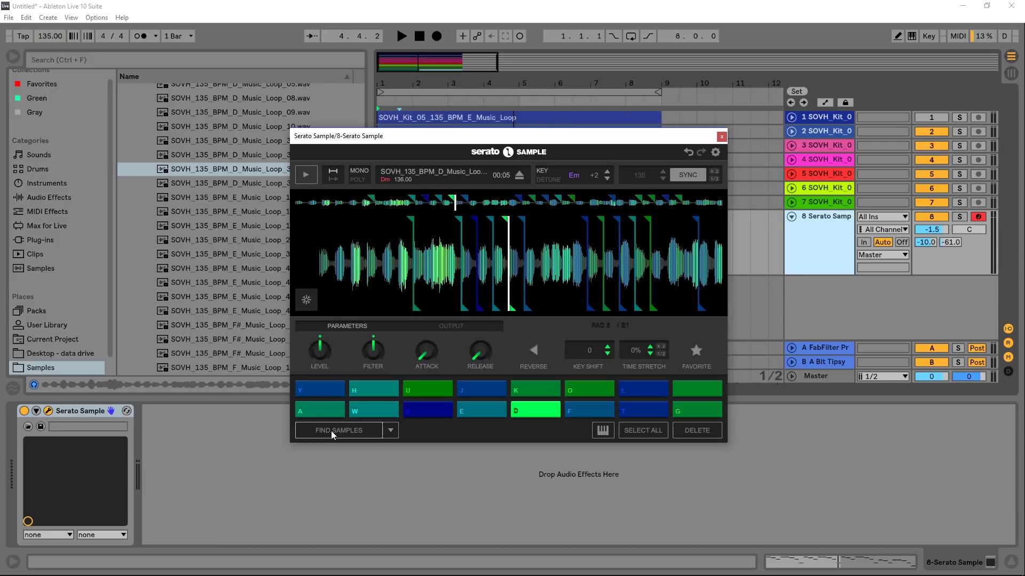
Step: Switch the slicing mode to Set Random, randomize the pad slices, and play them back
left_click(389, 430)
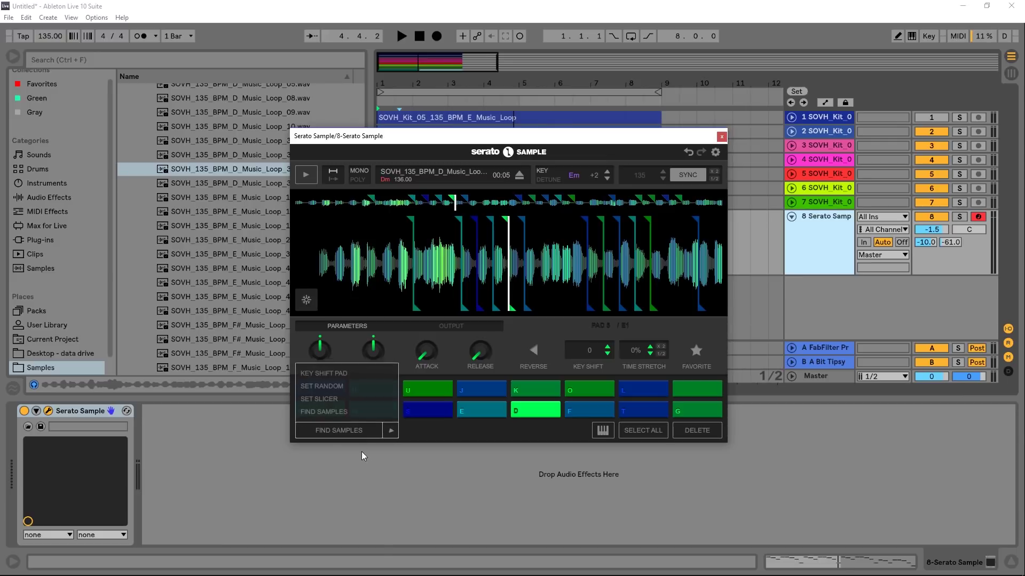
left_click(326, 386)
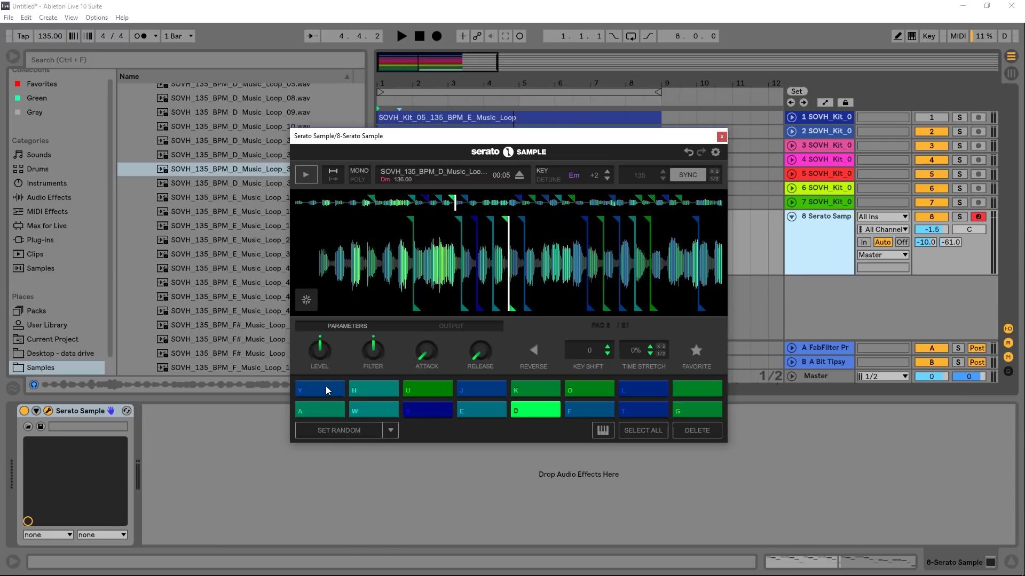
left_click(345, 429)
key("space")
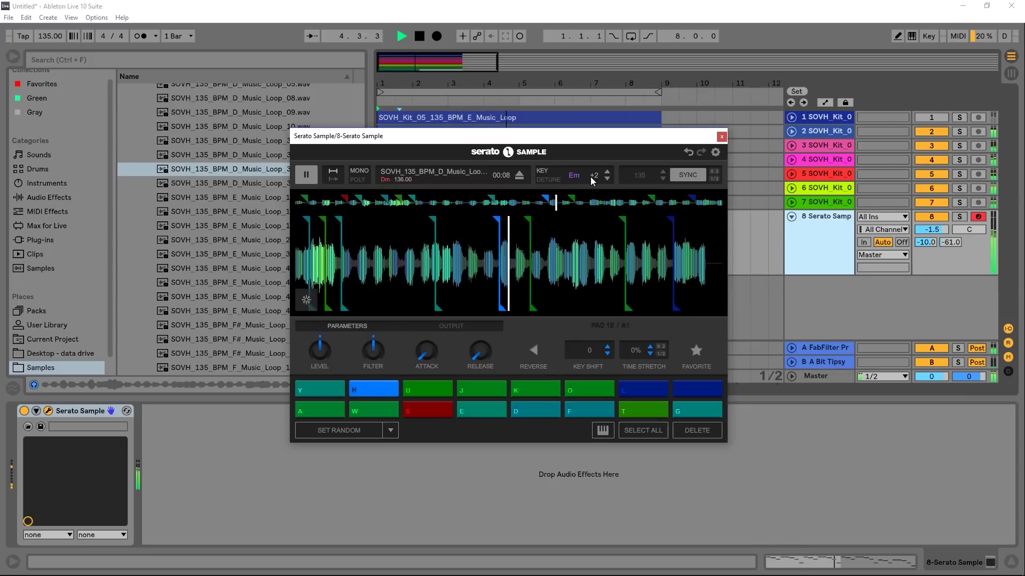
key("space")
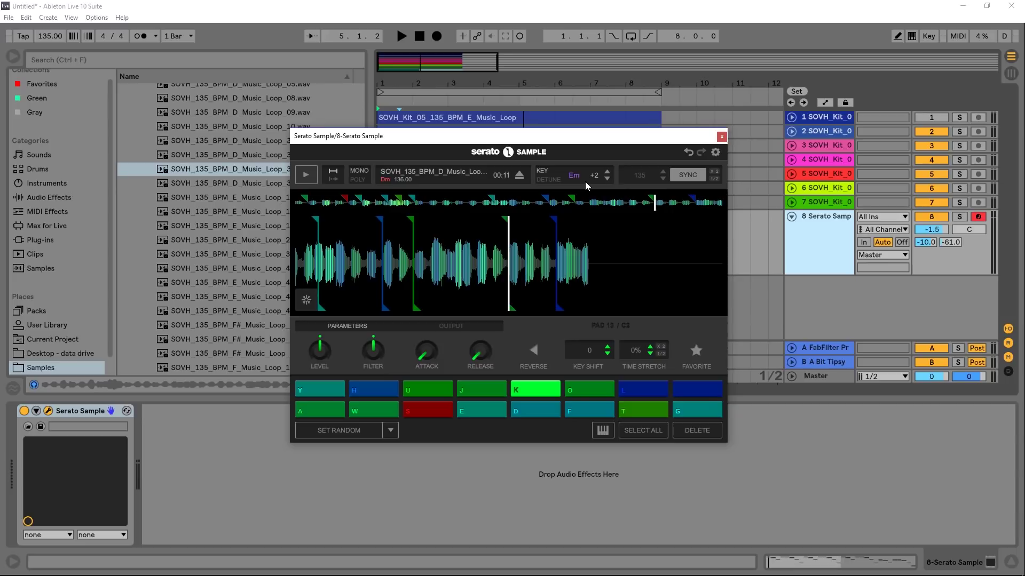
Step: Eject the D loop from Serato Sample and preview the C Music Loop 31 and 32 files
left_click(518, 176)
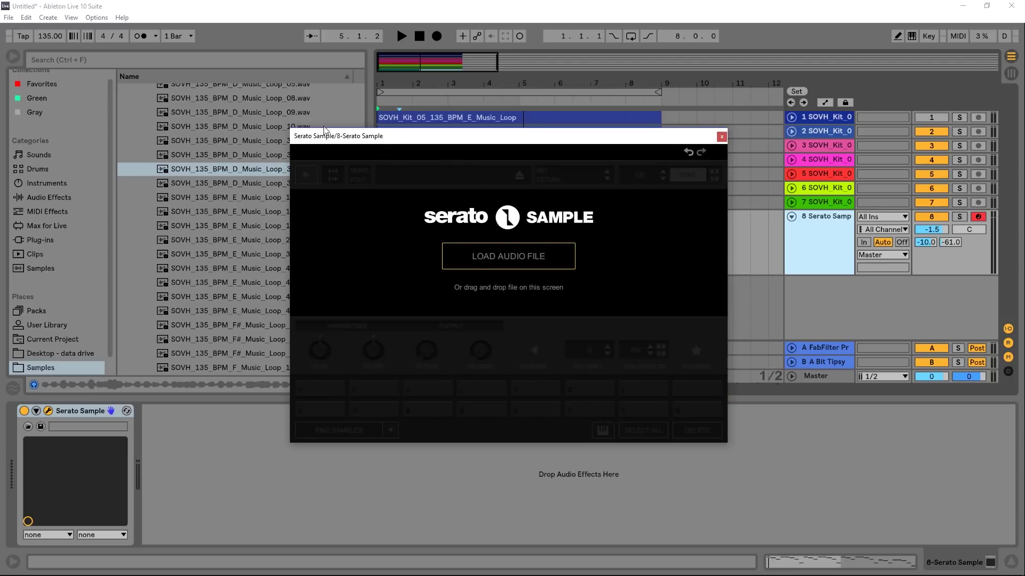
left_click_drag(359, 136, 436, 135)
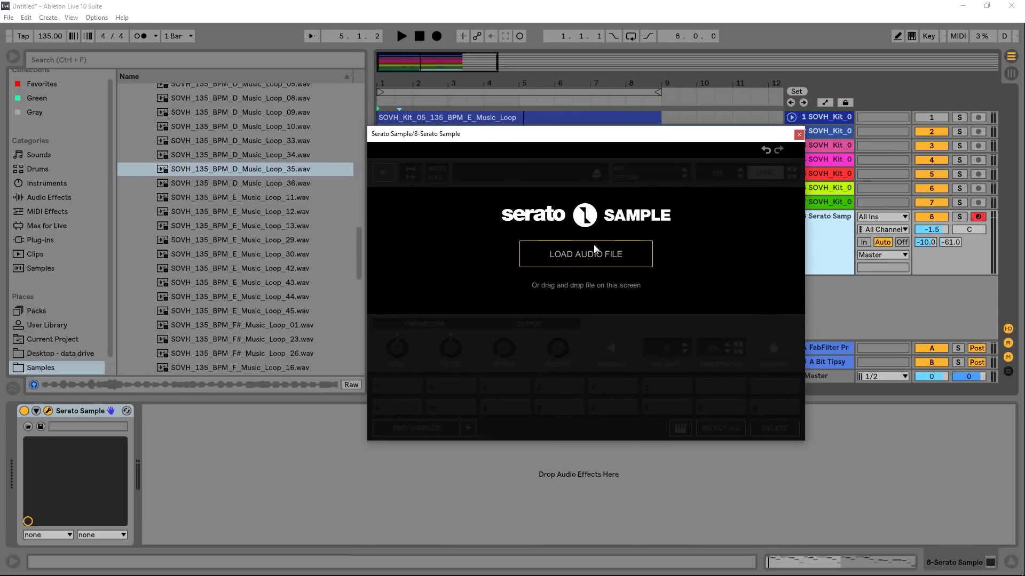
scroll(248, 211, "up", 3)
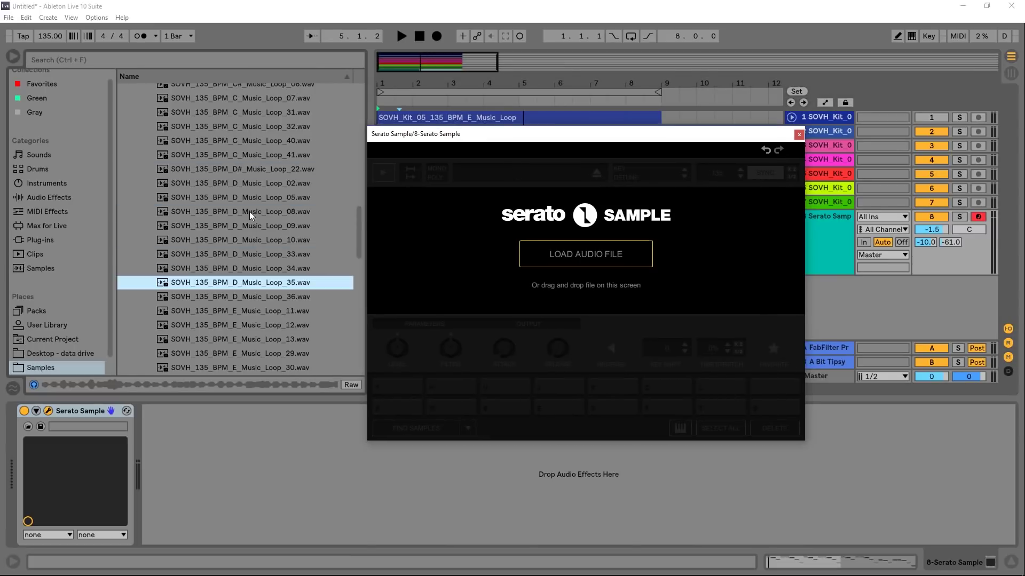
left_click(221, 112)
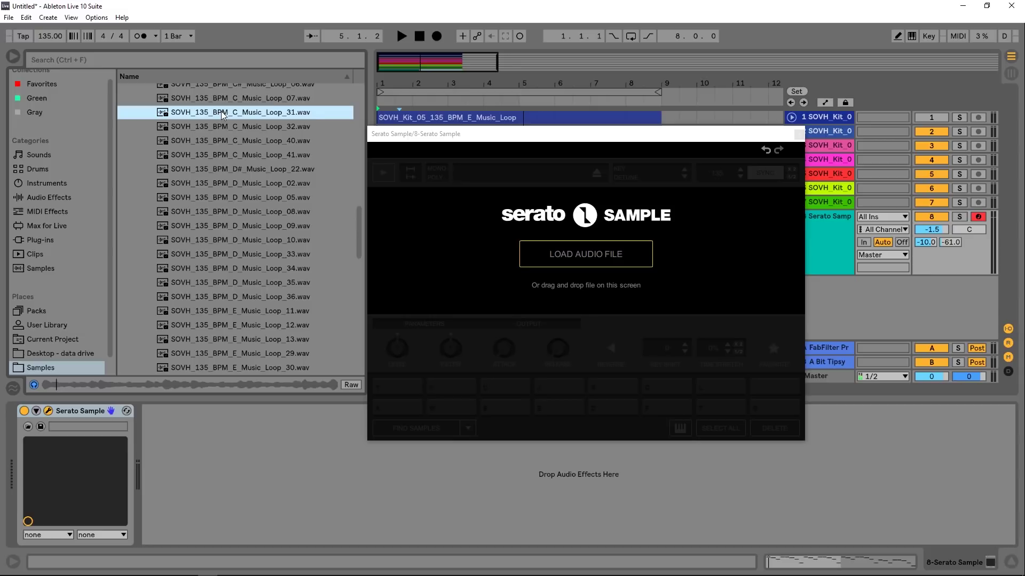
scroll(230, 144, "up", 2)
left_click(245, 182)
Step: Preview A Loop 51, B Loop 27, A Loops 38, 37, 25, then load SOVH_135_BPM_A_Music_Loop_25.wav
left_click(230, 101)
scroll(254, 204, "up", 3)
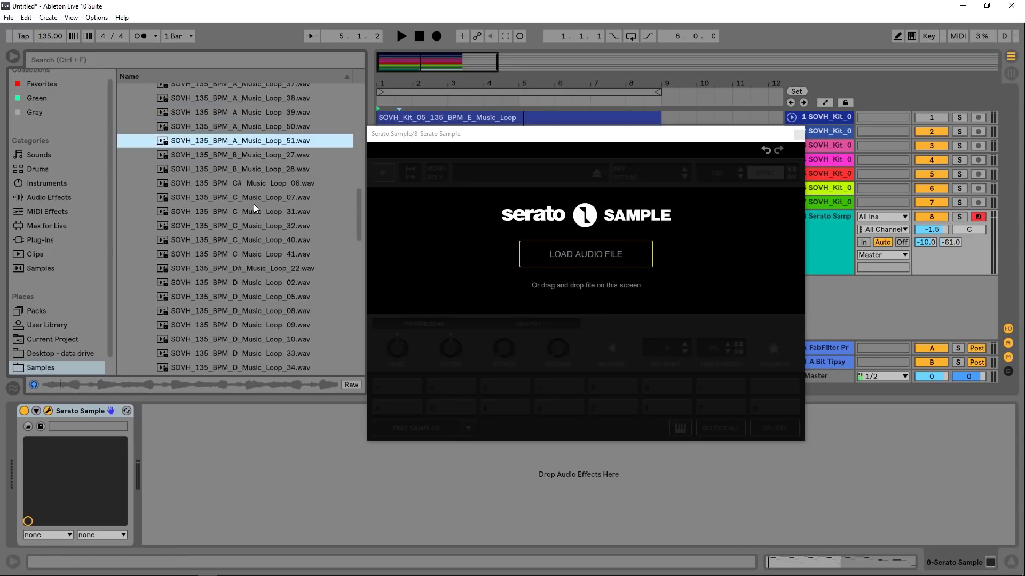
left_click(225, 157)
scroll(237, 192, "up", 2)
left_click(210, 156)
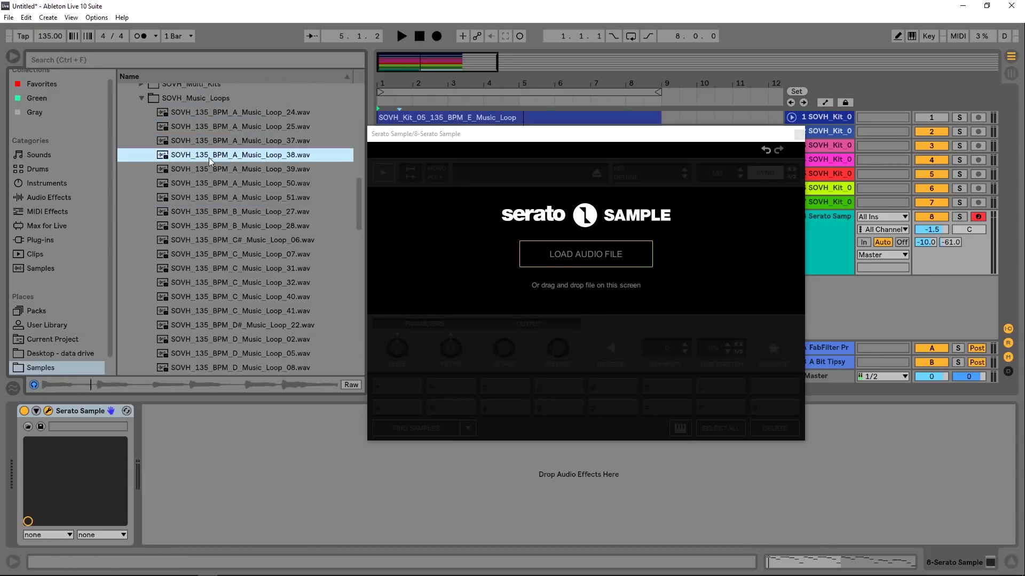
left_click(208, 141)
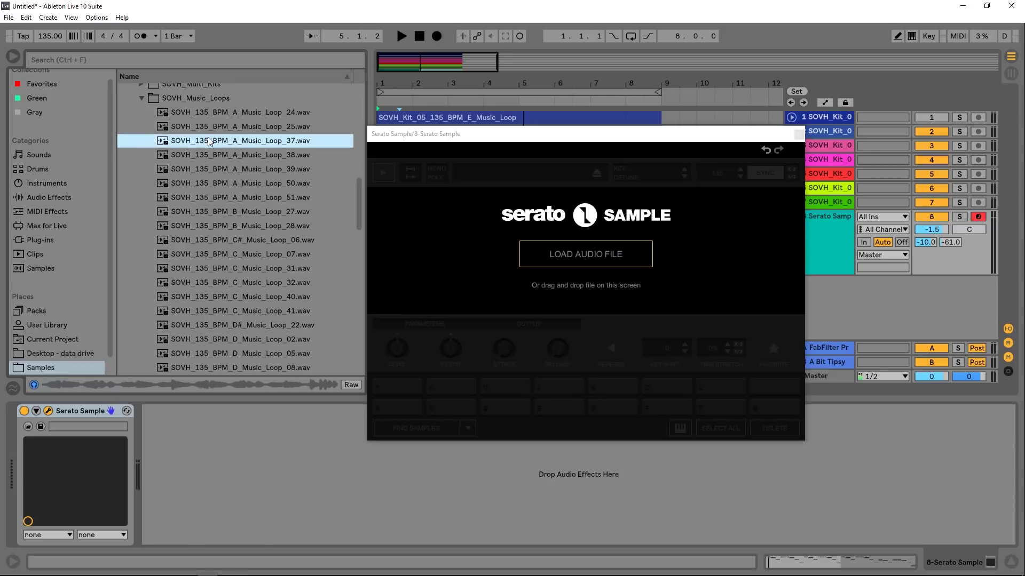
left_click(216, 128)
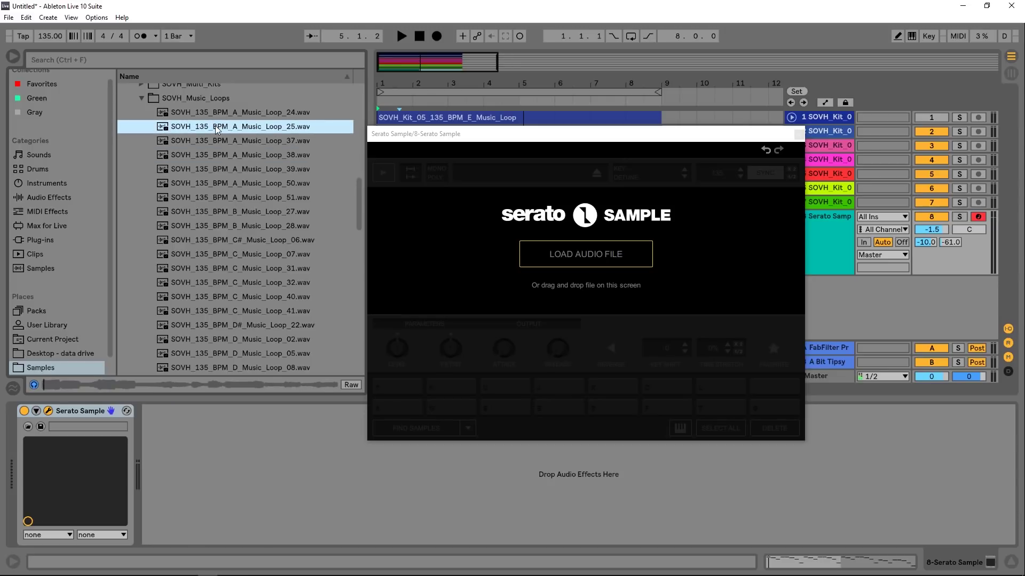
left_click_drag(216, 126, 571, 255)
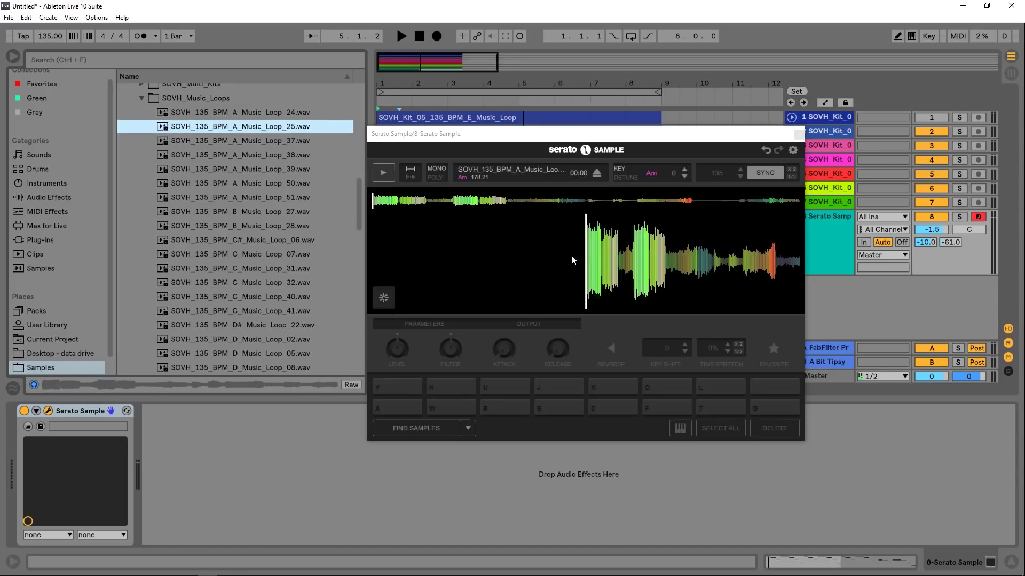
Step: Slice A_Music_Loop_25 across the pads with FIND SAMPLES, play it, then trigger pad K
left_click(426, 430)
key("space")
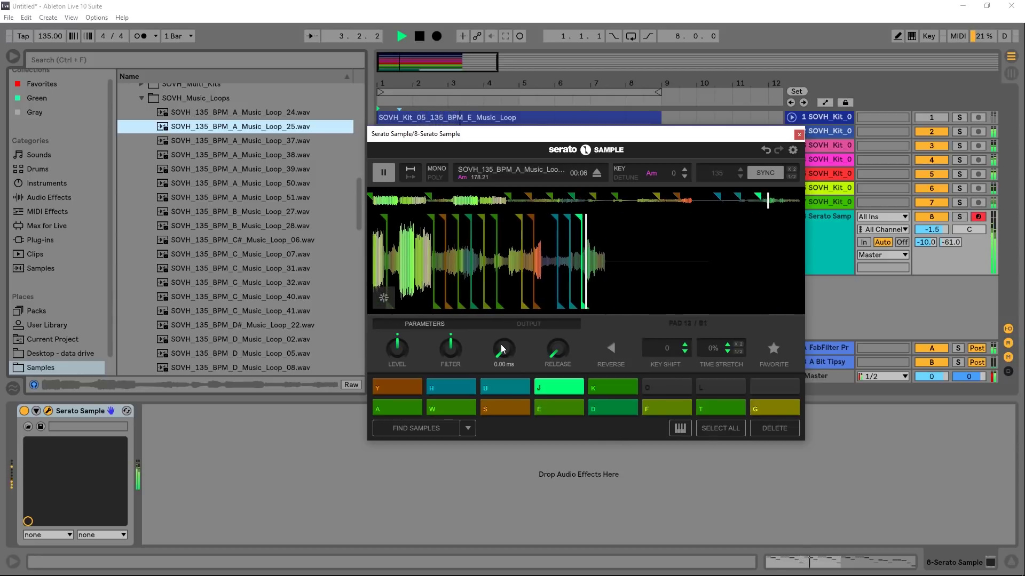
key("space")
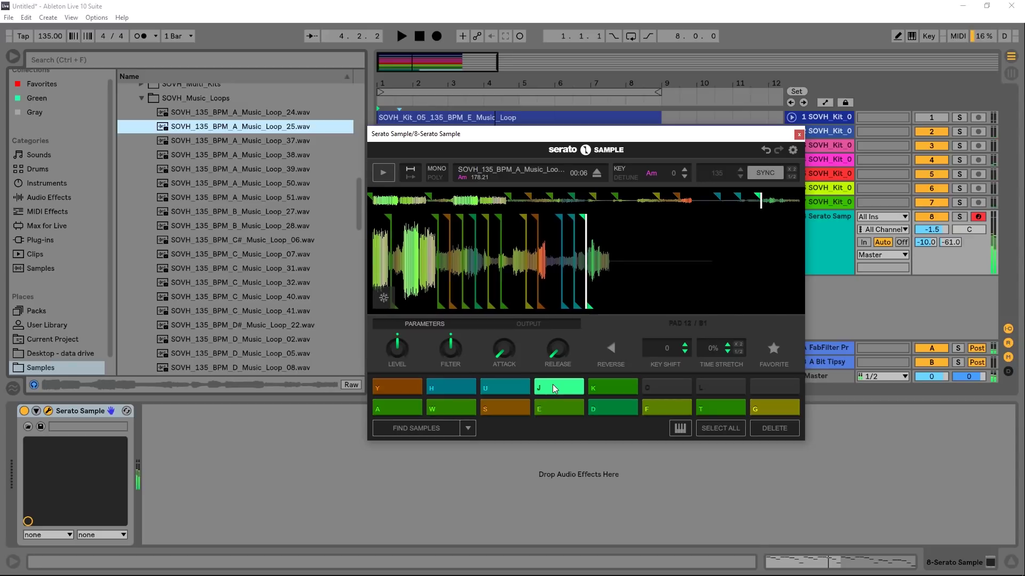
key("k")
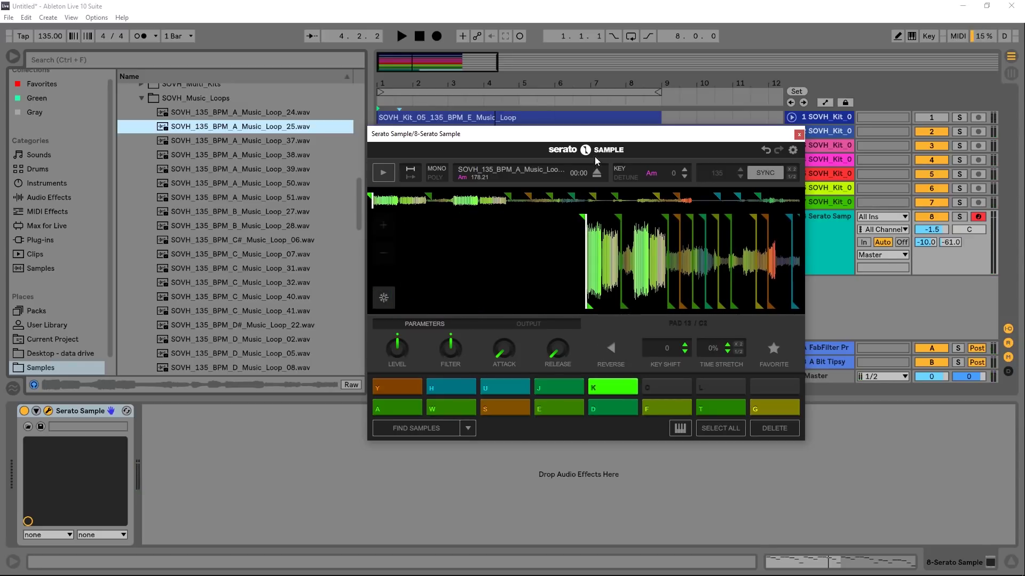
Step: Nudge one slice marker slightly earlier on the waveform and play the loop to hear it
left_click_drag(468, 137, 445, 146)
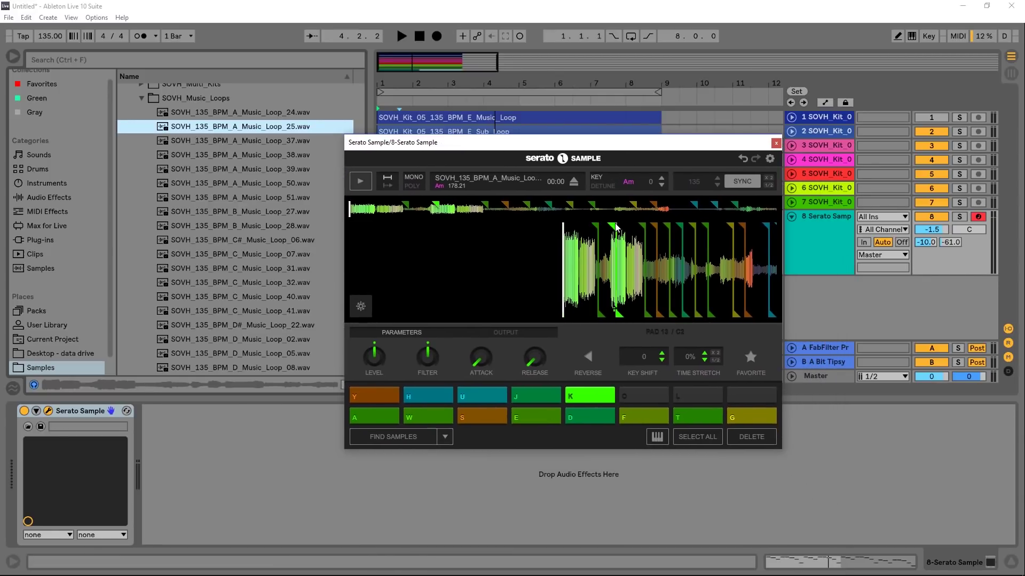
left_click_drag(616, 227, 614, 227)
key("space")
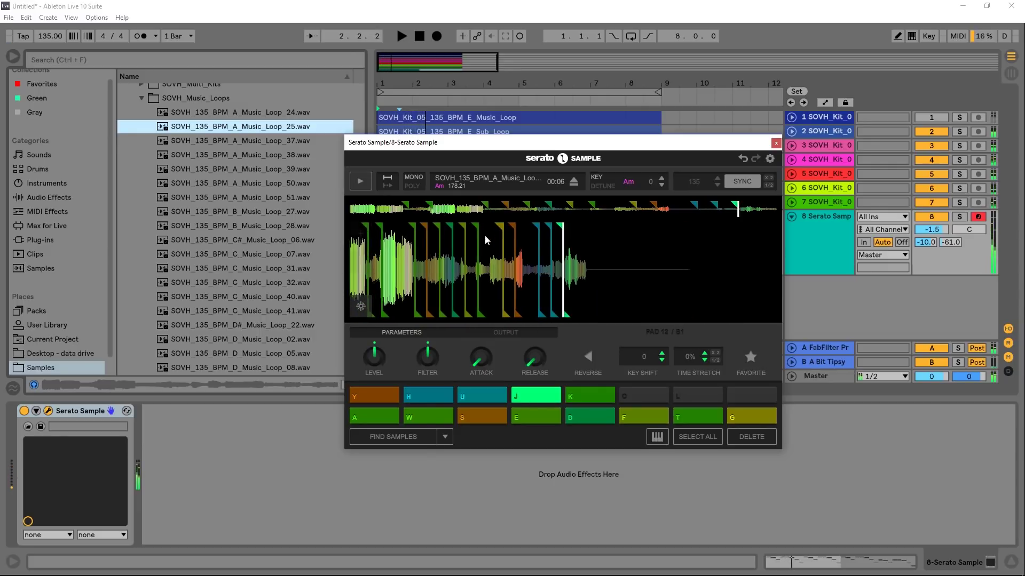
key("space")
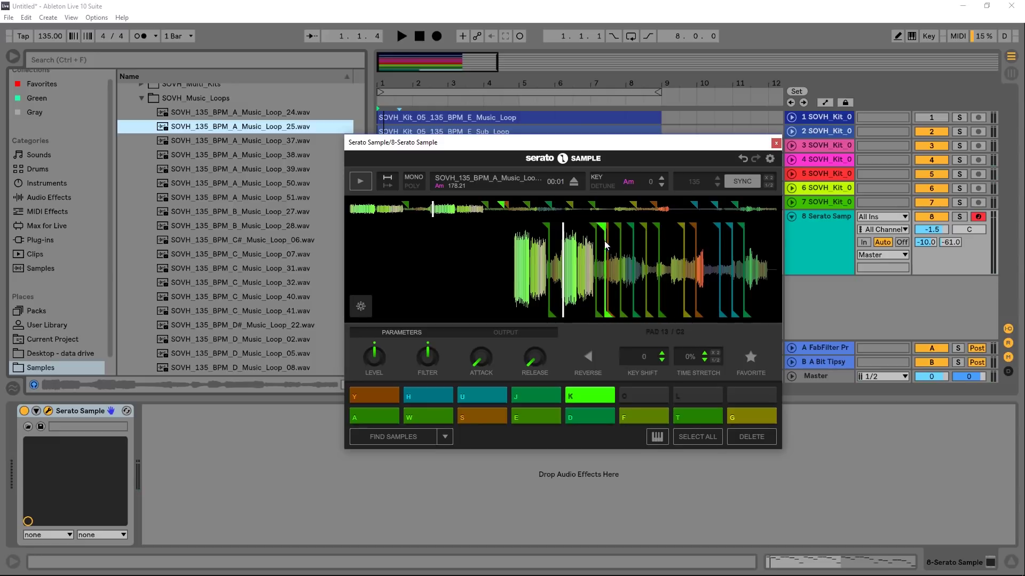
Step: Play the loop again and trigger the re-cut slices on pads H and J
key("space")
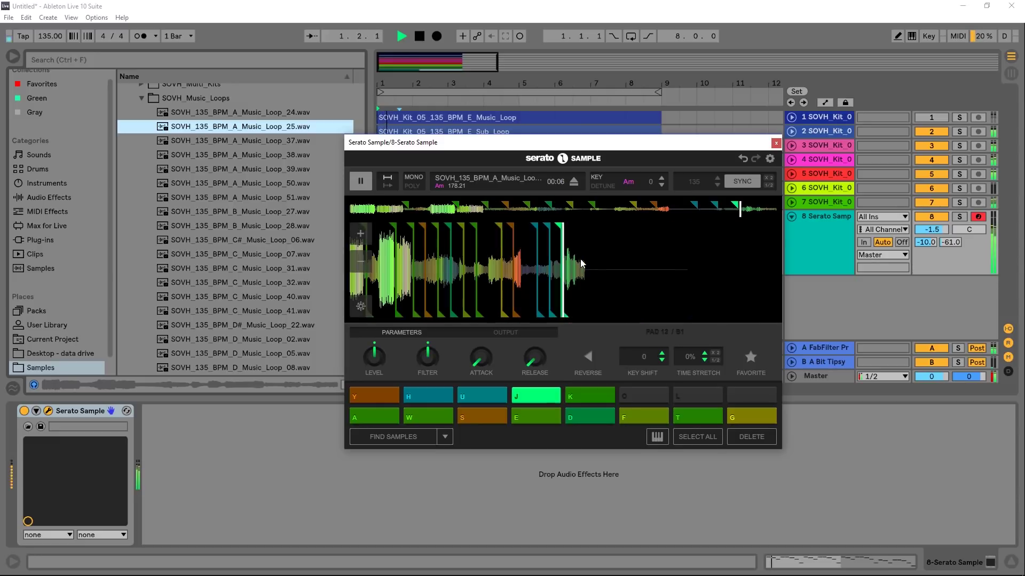
key("h")
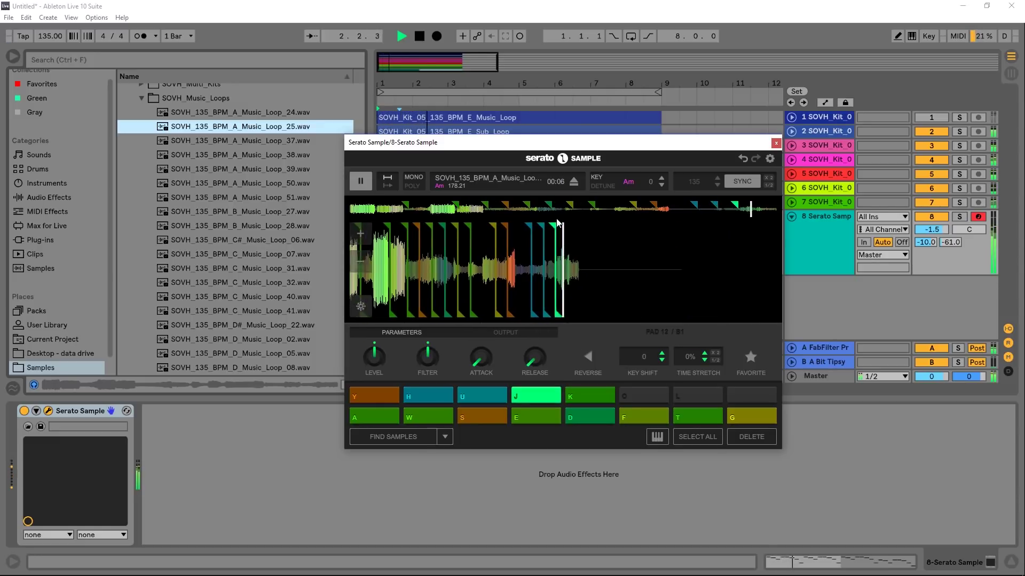
key("space")
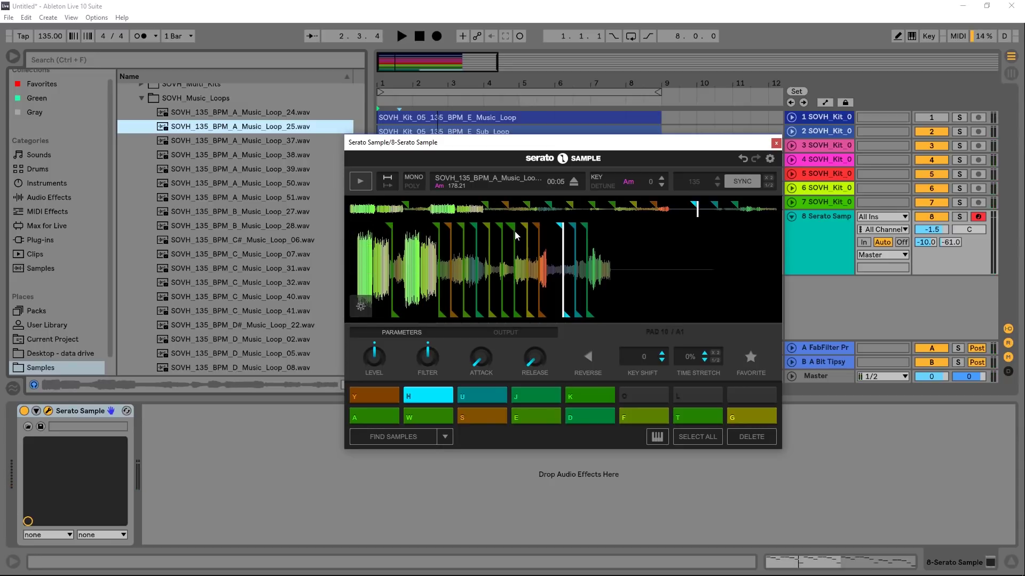
key("space")
key("j")
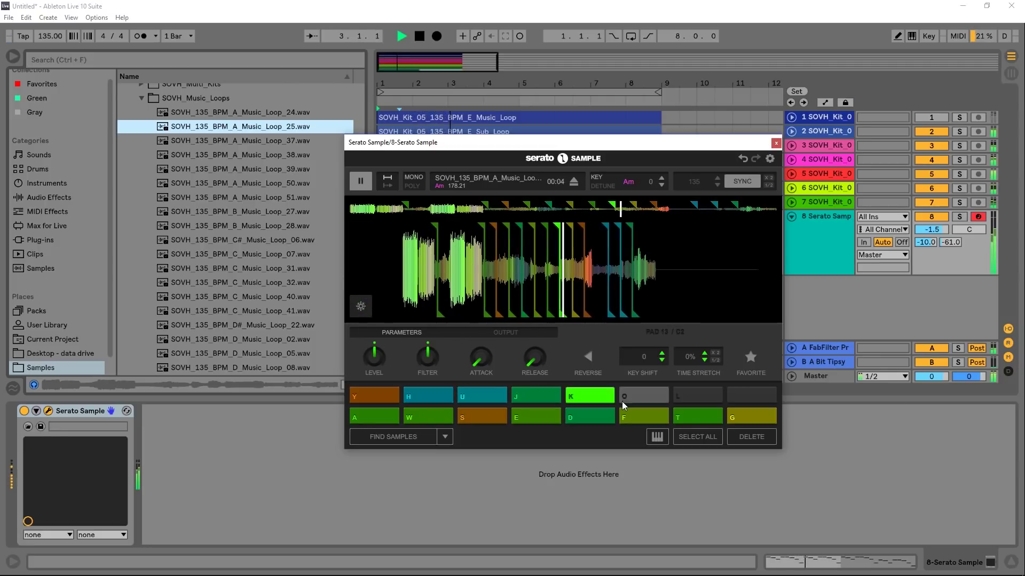
Step: Raise pad K's key shift by one and start playback to hear the pads
left_click(590, 397)
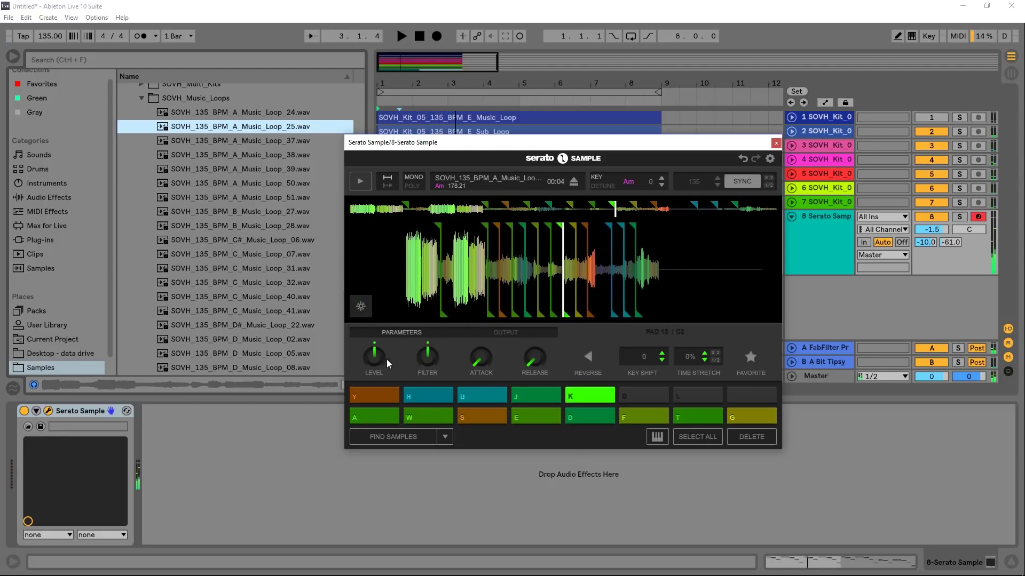
left_click(662, 354)
key("space")
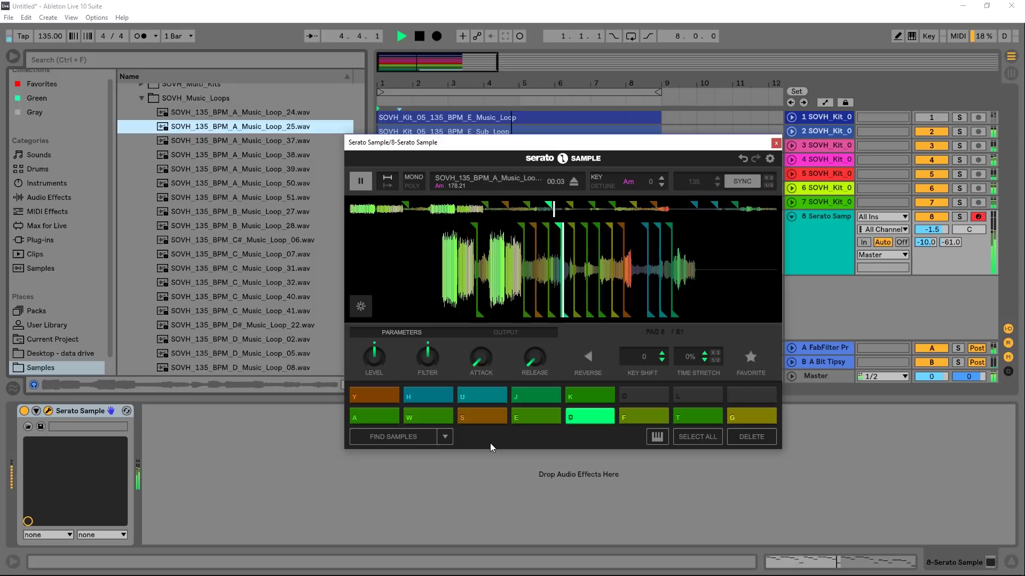
Step: Stop playback, mark pad J as a favourite, and select pad W
key("space")
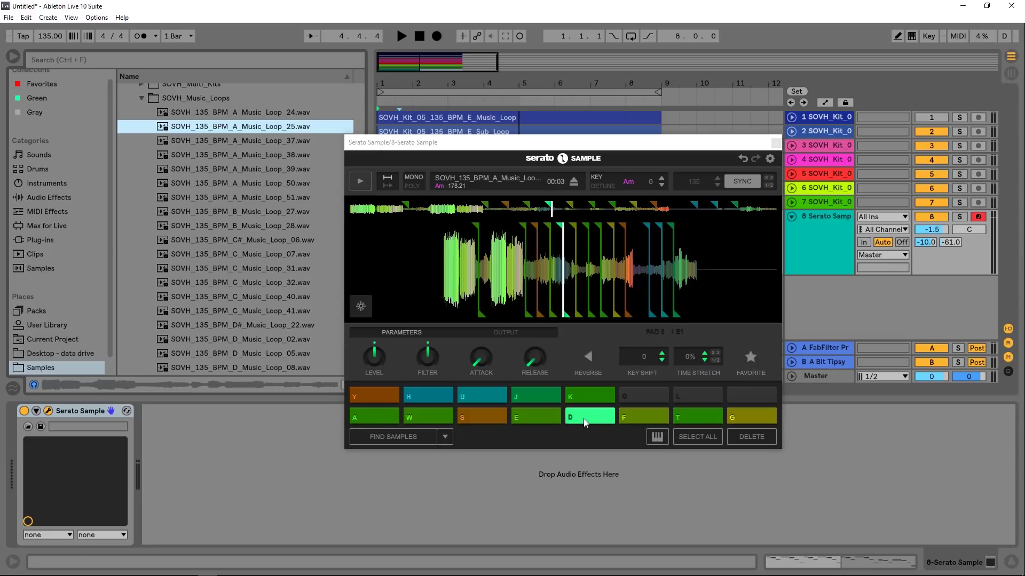
left_click(519, 396)
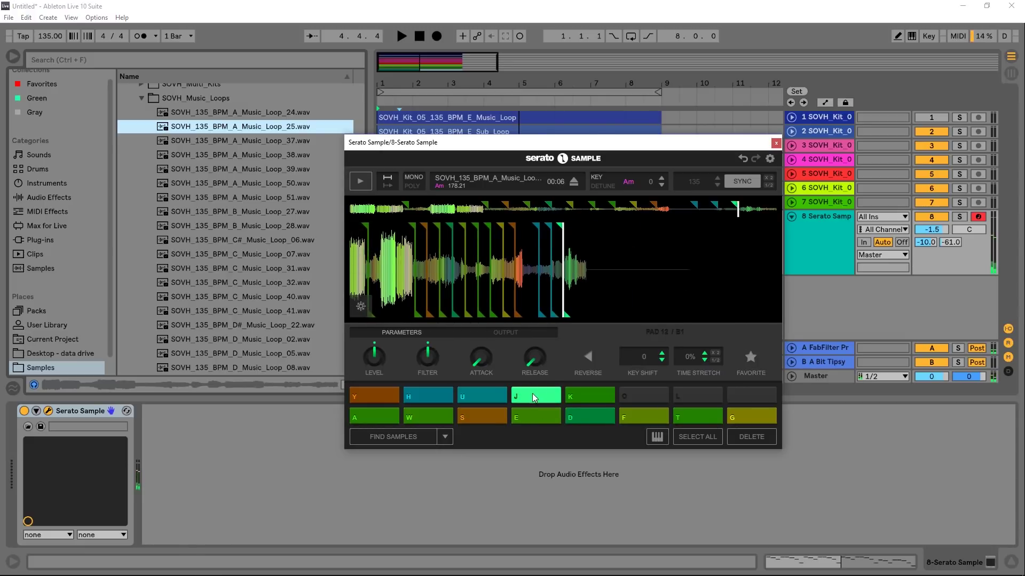
left_click(750, 356)
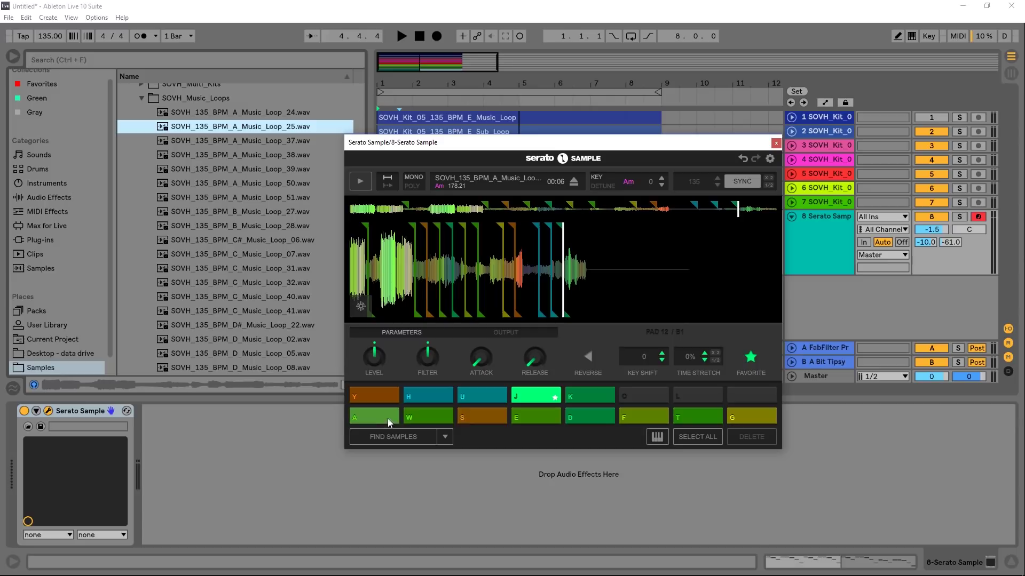
left_click(420, 414)
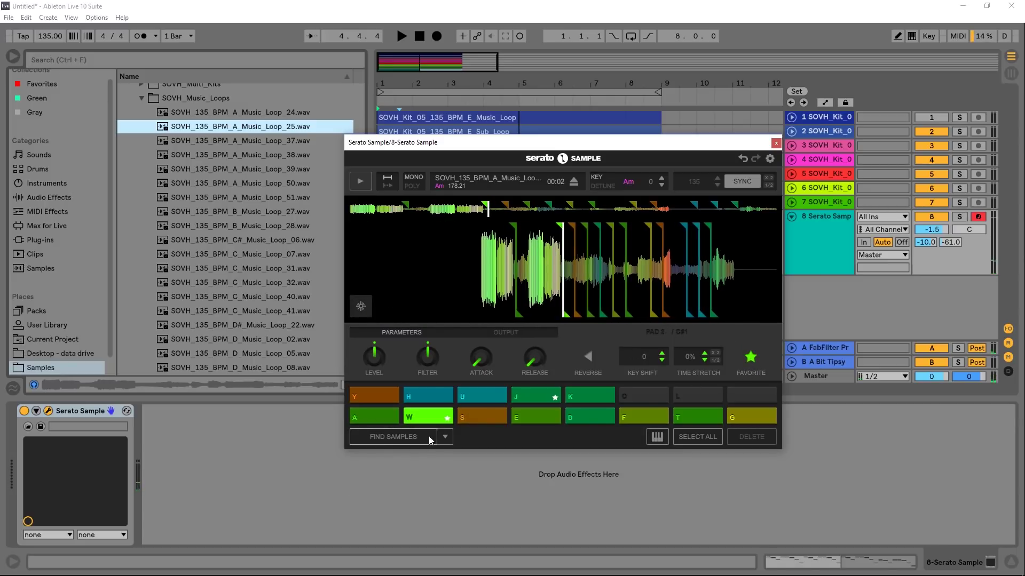
Step: Switch FIND SAMPLES to SET RANDOM, re-randomize the non-favourite pads, and audition the result
left_click(415, 436)
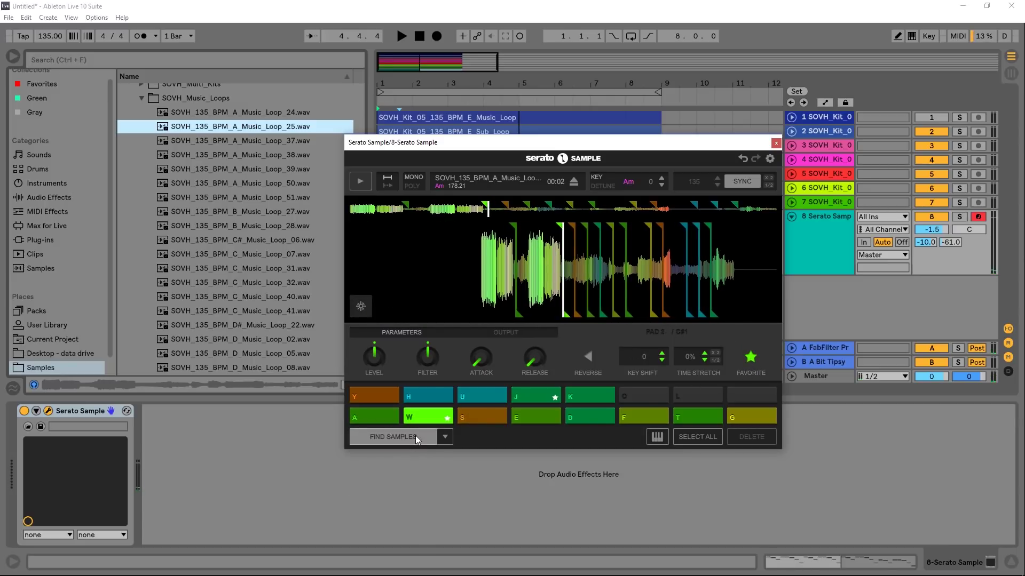
left_click(446, 437)
left_click(386, 394)
left_click(383, 437)
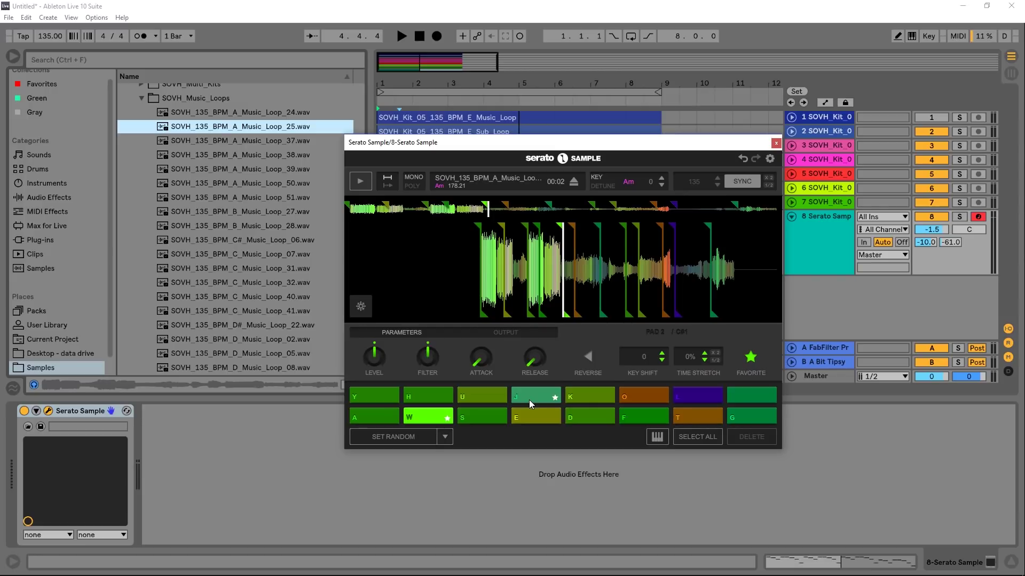
key("space")
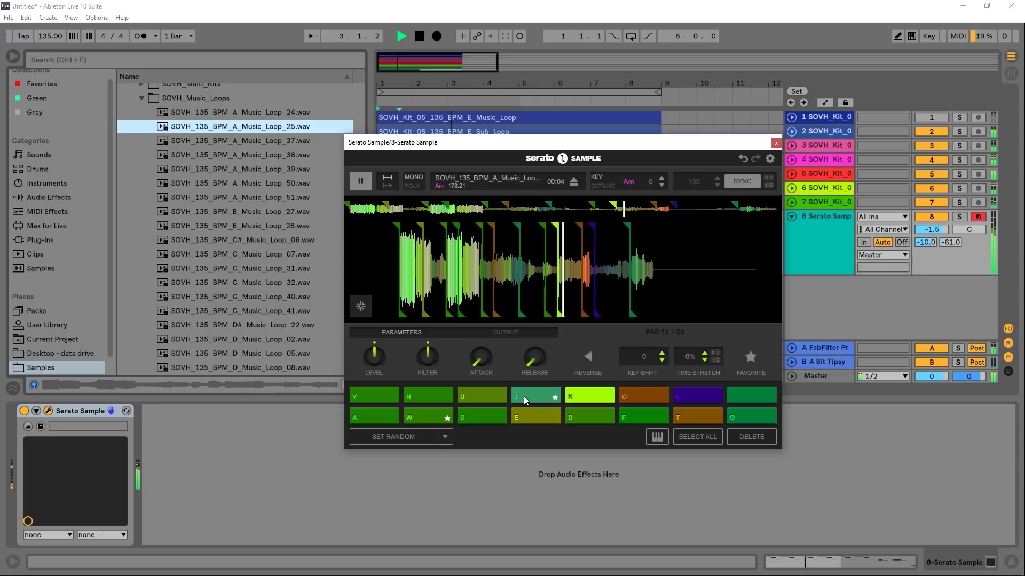
key("space")
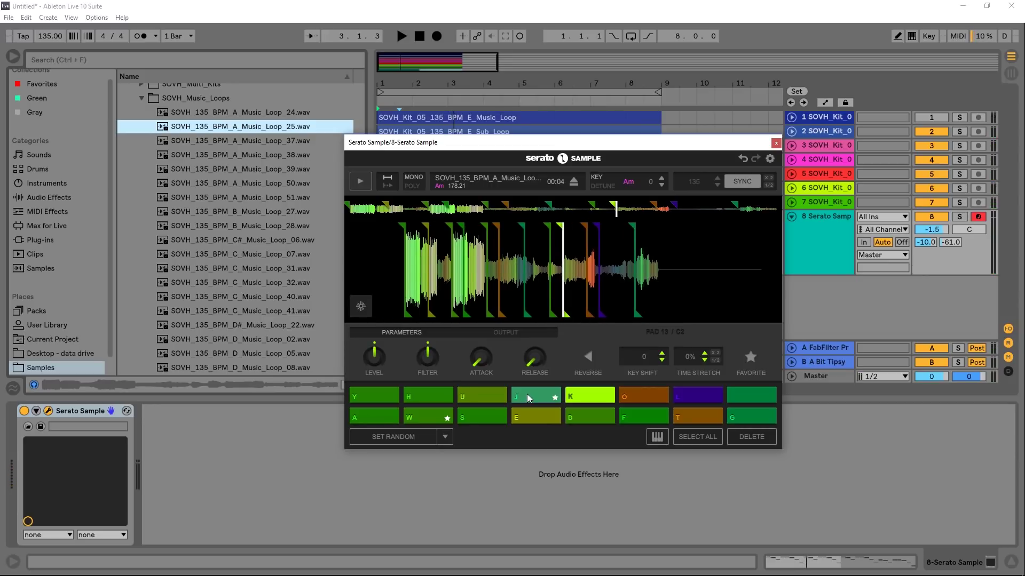